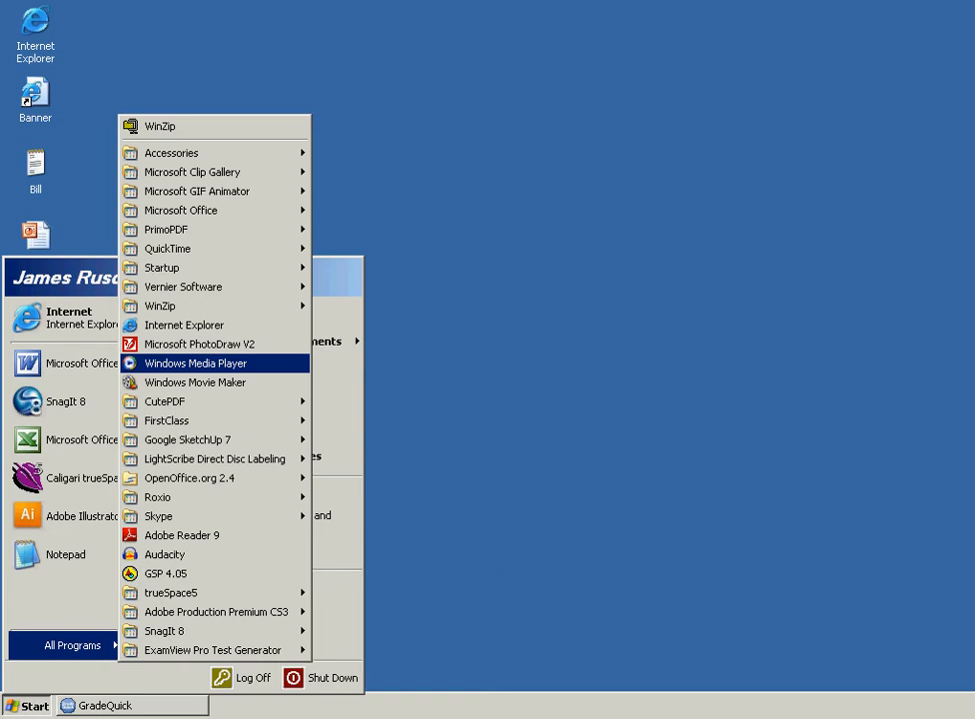
# - Open Microsoft Office Publisher 2003 and create a Bounce Informational Brochure for print, accepting the default personal information
pyautogui.moveTo(180, 210)
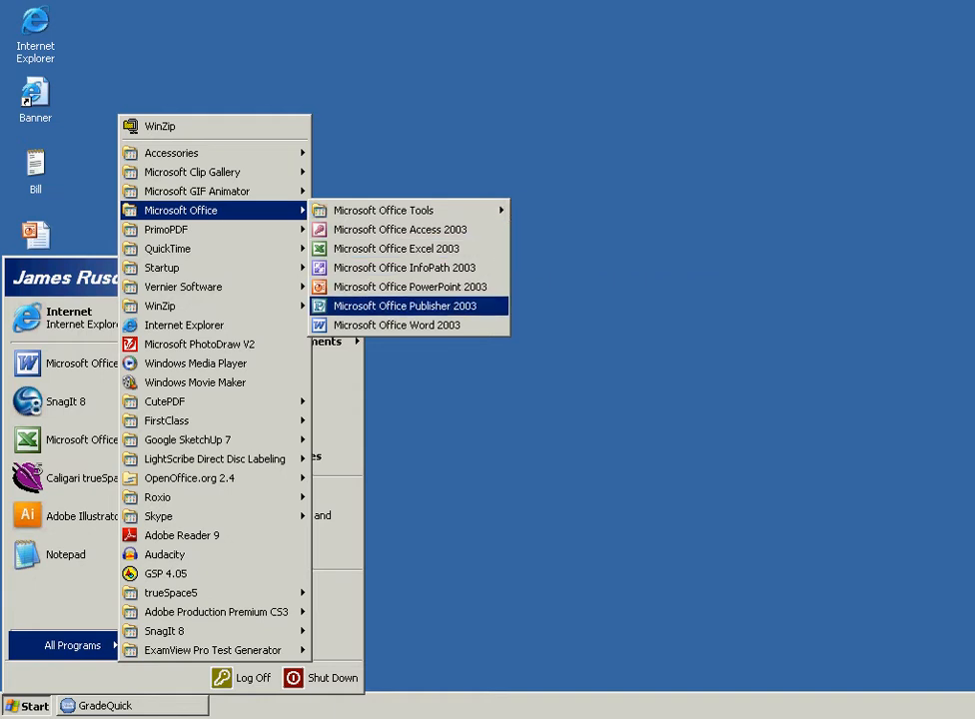
pyautogui.click(404, 306)
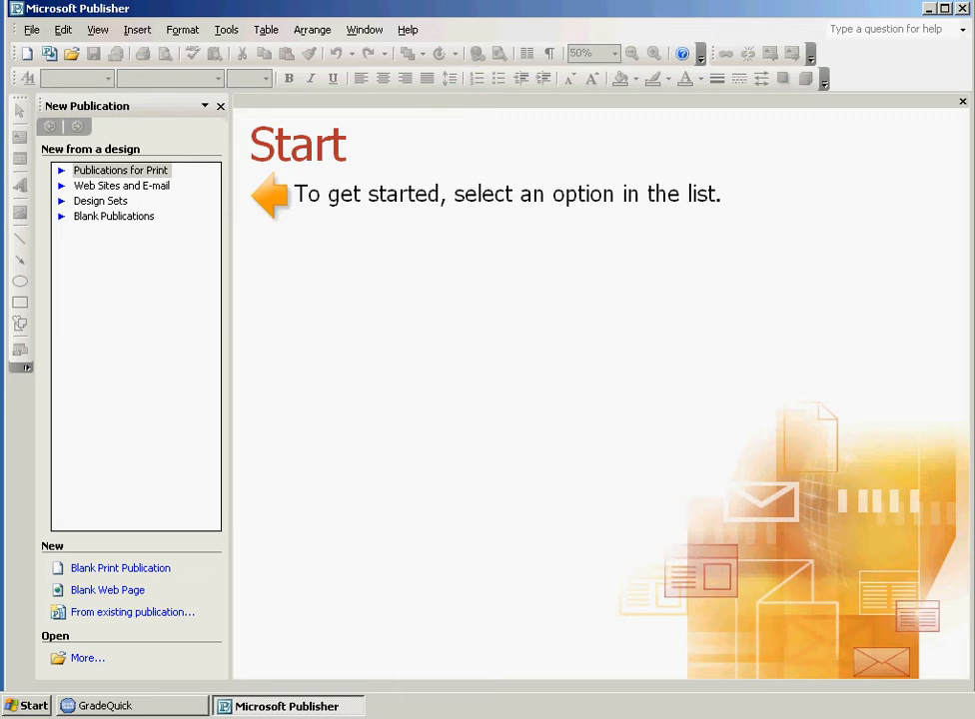
pyautogui.click(121, 171)
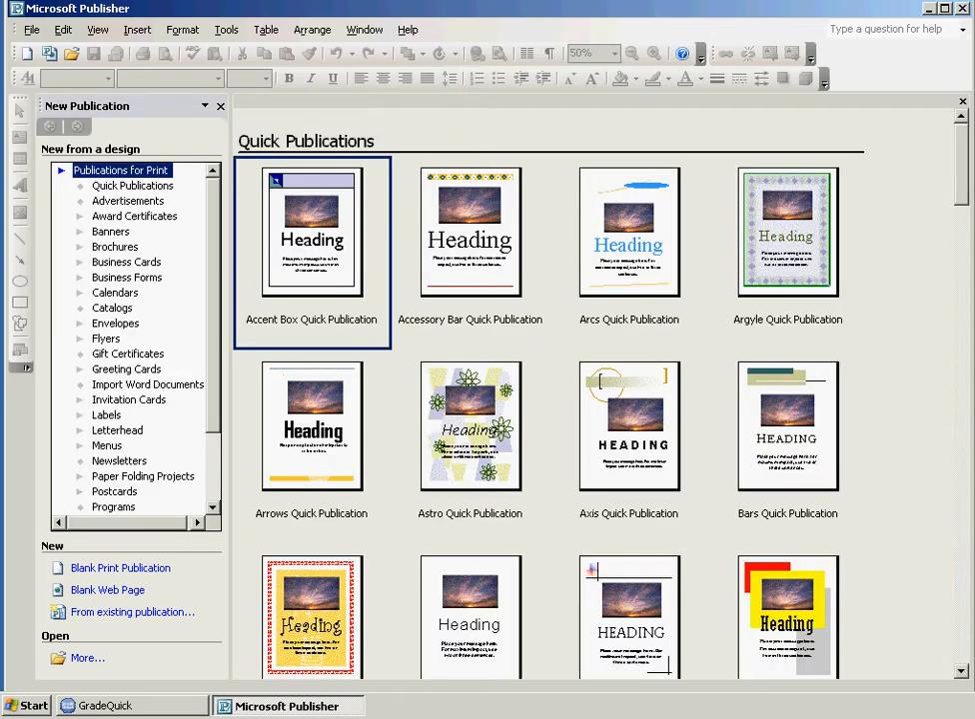
pyautogui.click(115, 246)
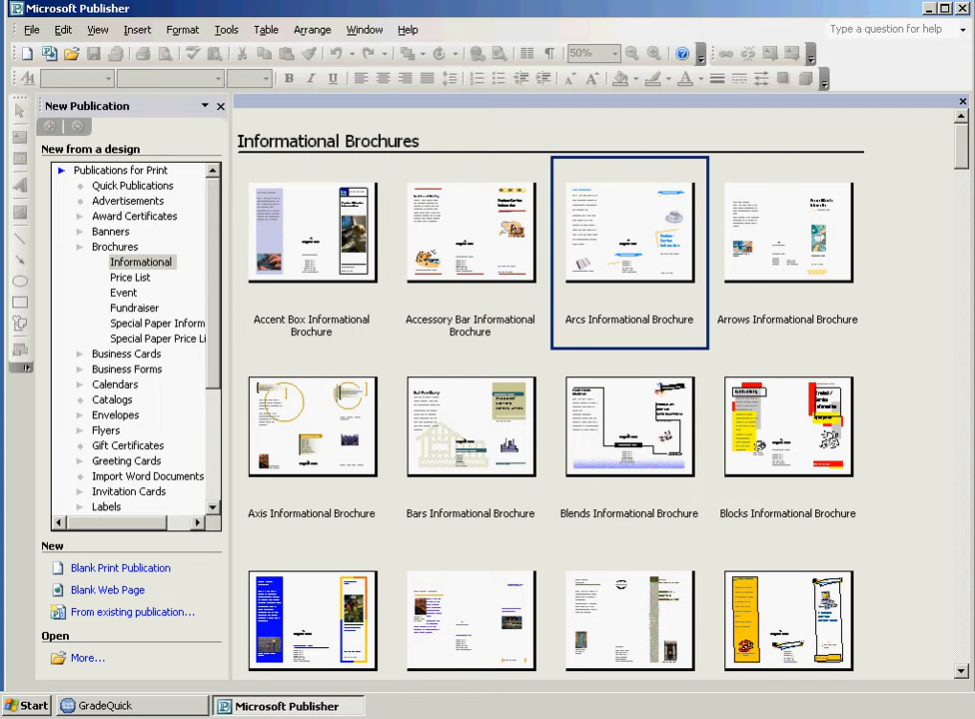
pyautogui.scroll(-2, 471, 439)
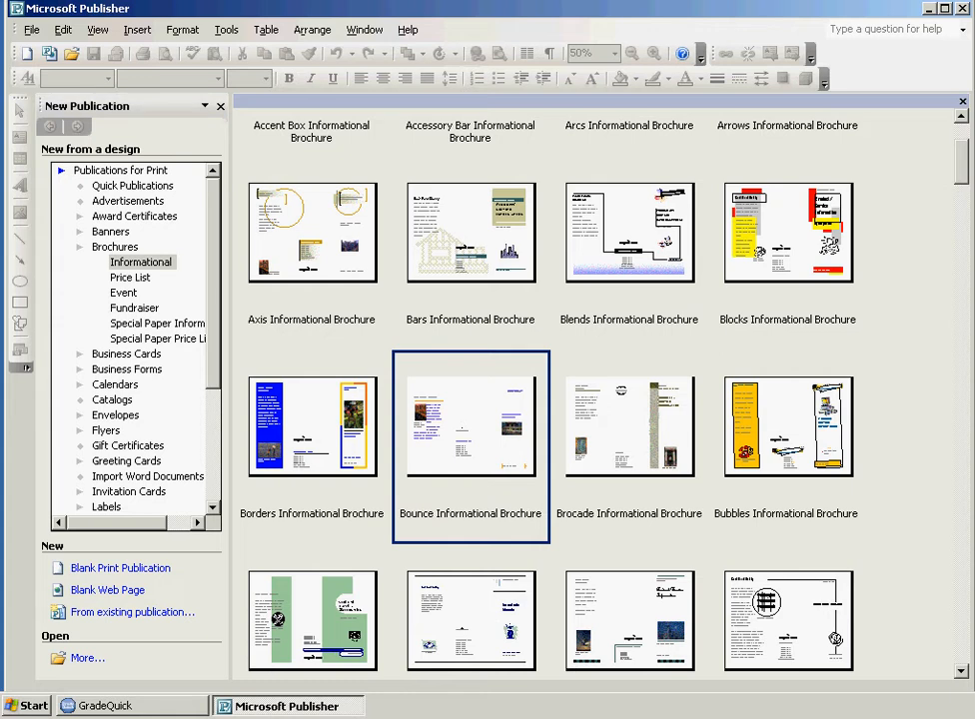
pyautogui.click(470, 439)
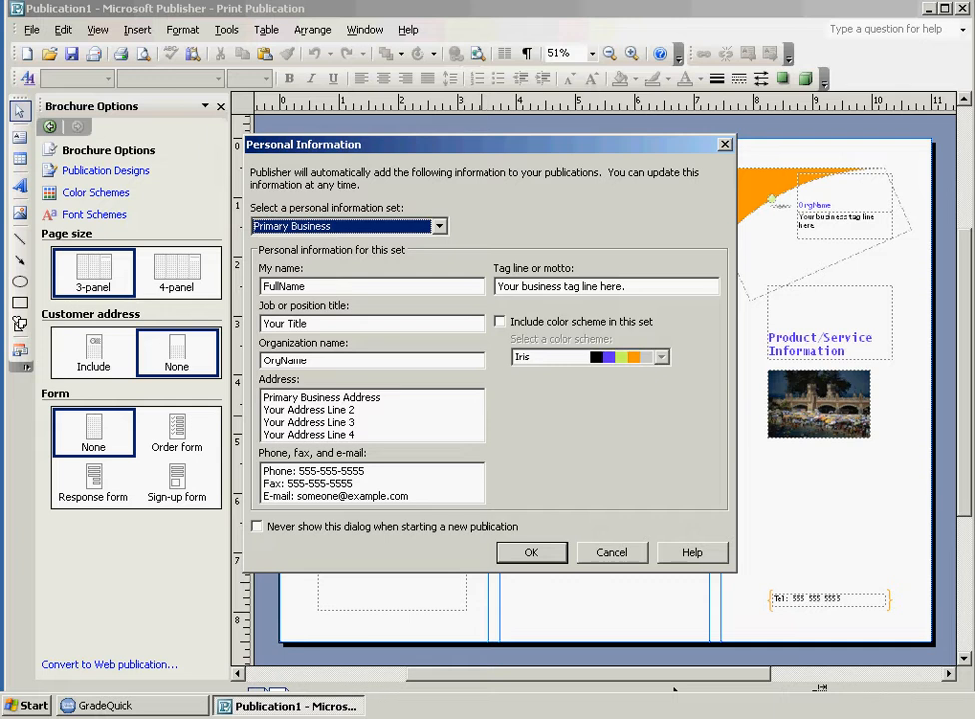
pyautogui.press('Return')
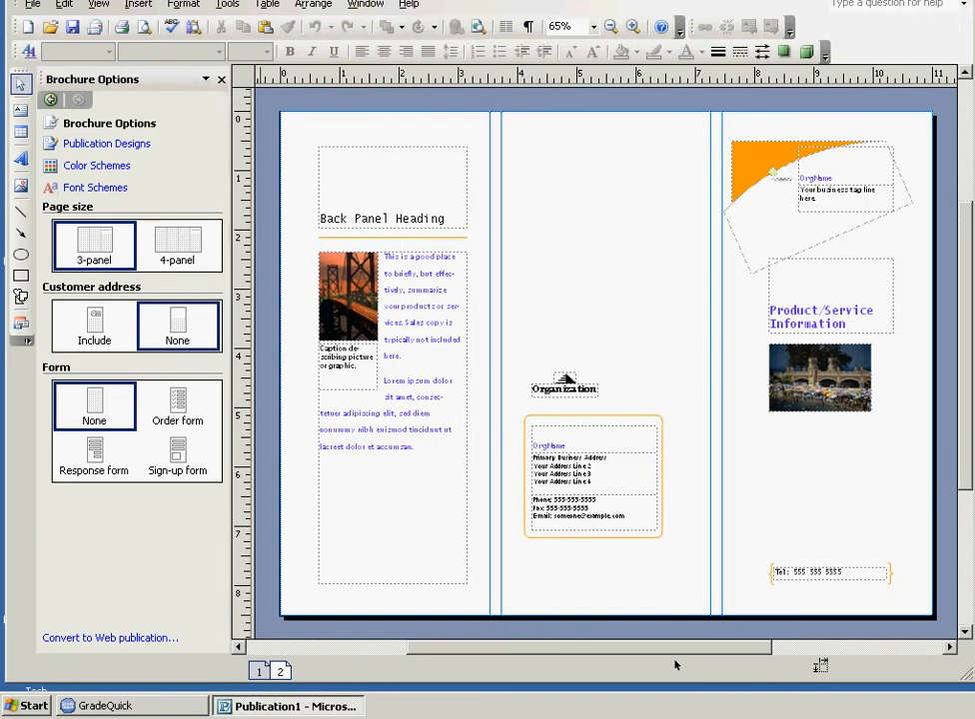
# - Look over the brochure's inside page and return to page 1
pyautogui.click(281, 671)
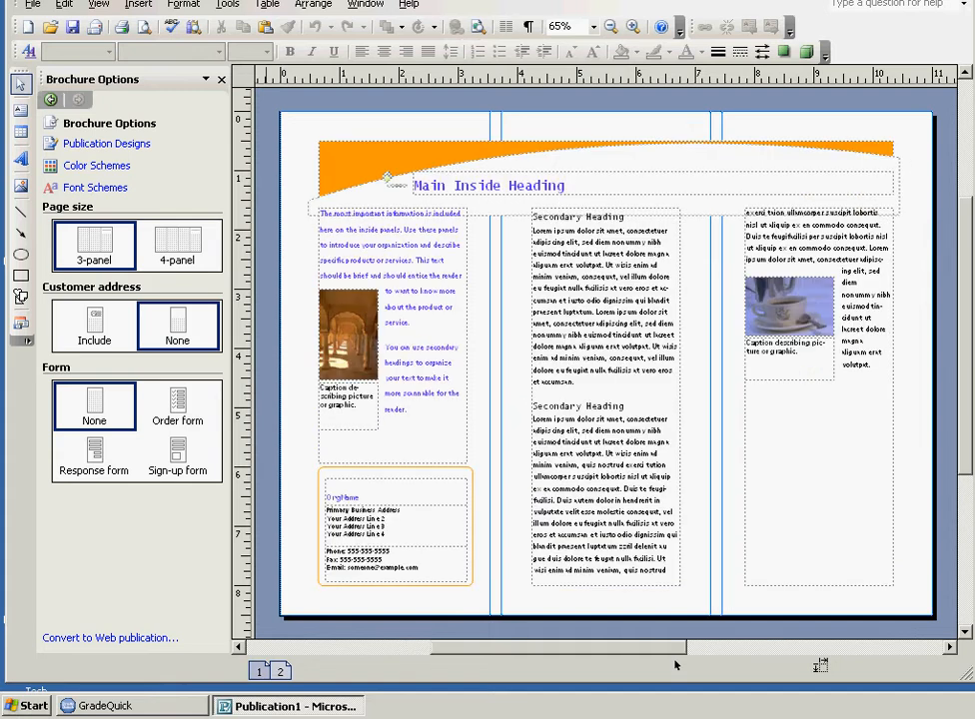
pyautogui.click(259, 671)
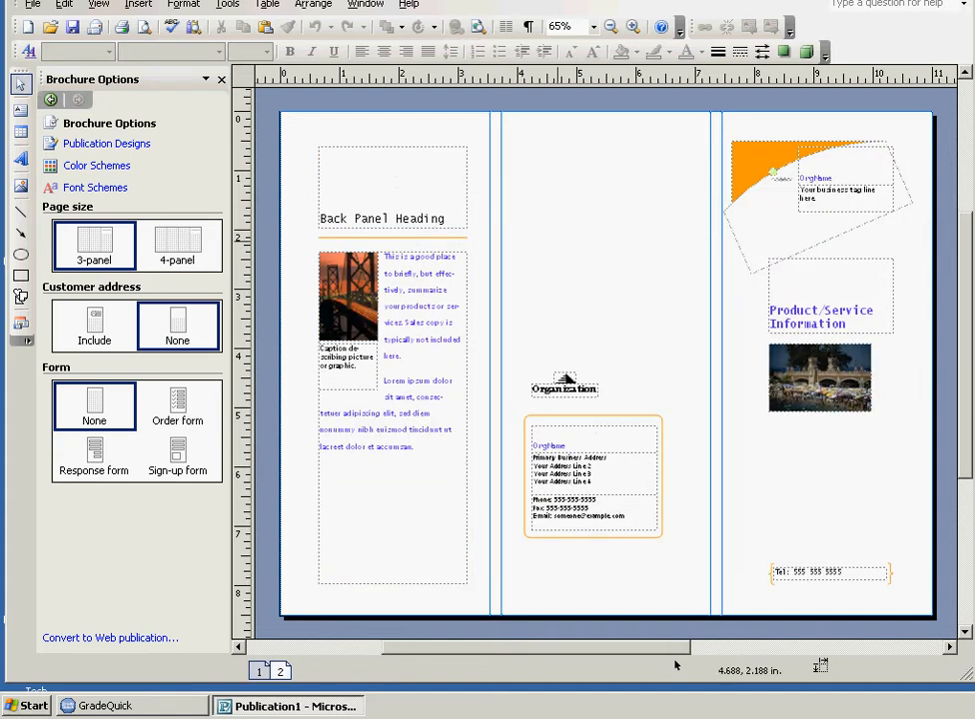
# - Try stretching the front panel's picture vertically, ending at about 1.73 by 3.13 inches
pyautogui.moveTo(886, 547); pyautogui.dragTo(739, 131)
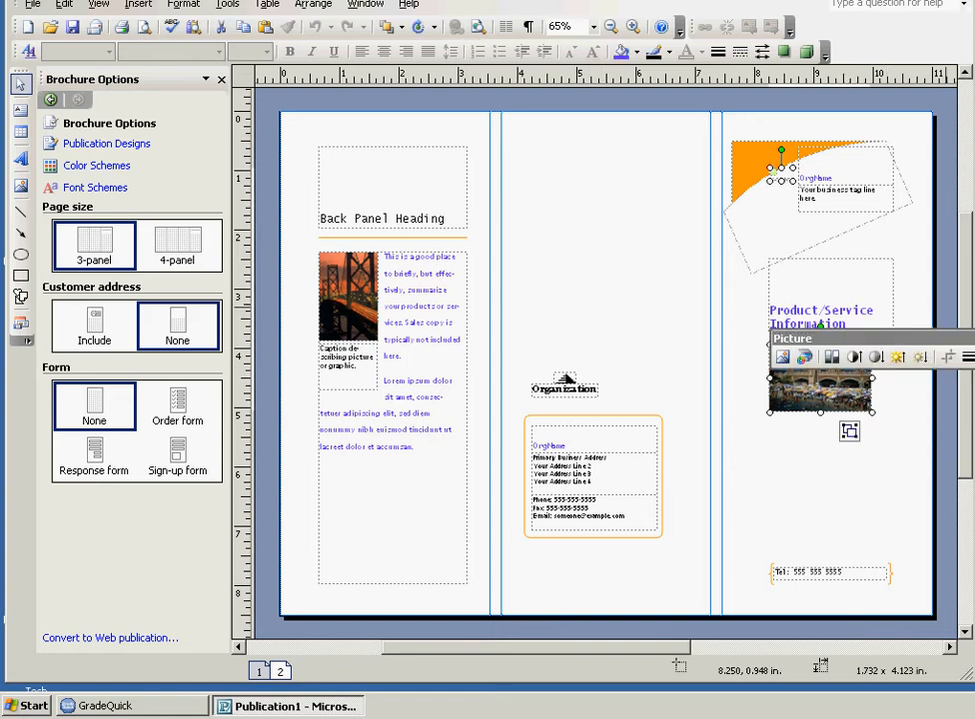
pyautogui.moveTo(800, 338); pyautogui.dragTo(314, 274)
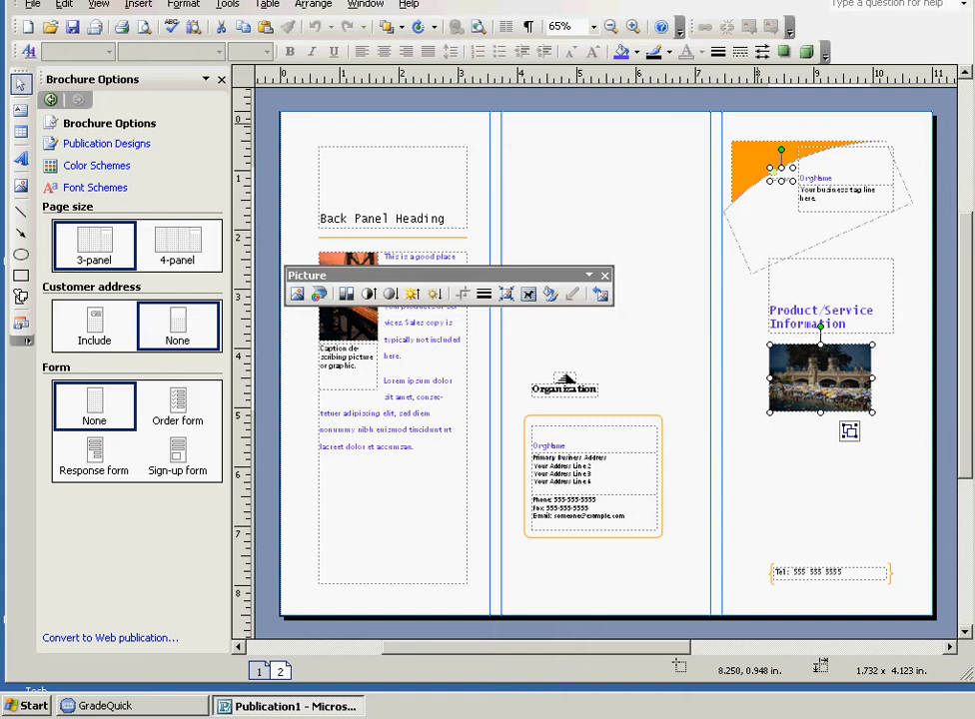
pyautogui.click(741, 478)
pyautogui.click(847, 391)
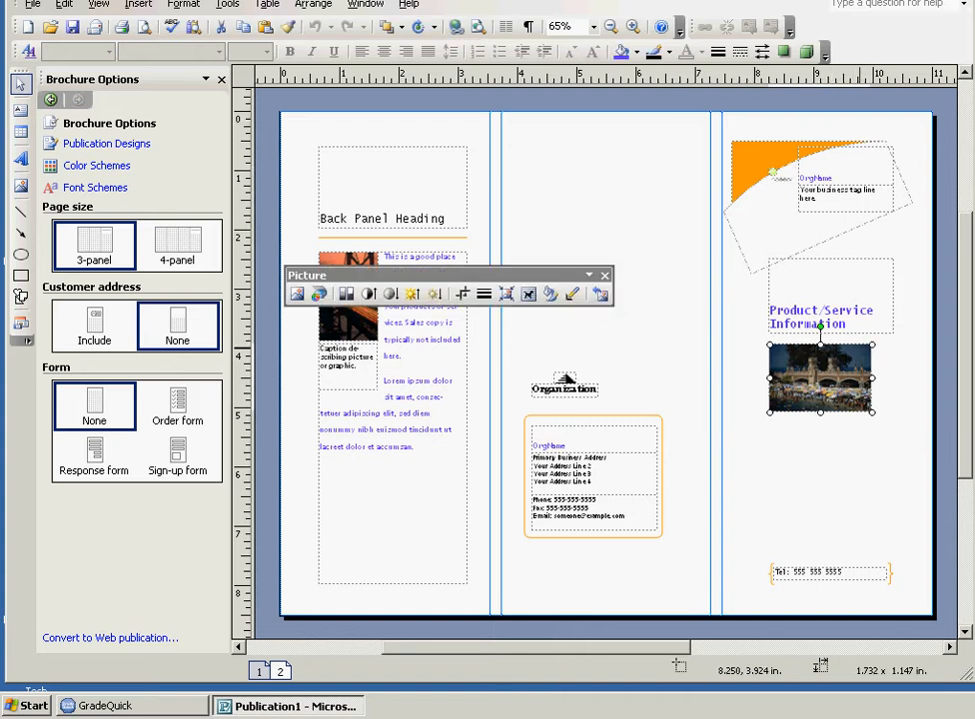
pyautogui.moveTo(769, 345); pyautogui.dragTo(771, 155)
pyautogui.moveTo(820, 411); pyautogui.dragTo(820, 563)
pyautogui.click(660, 350)
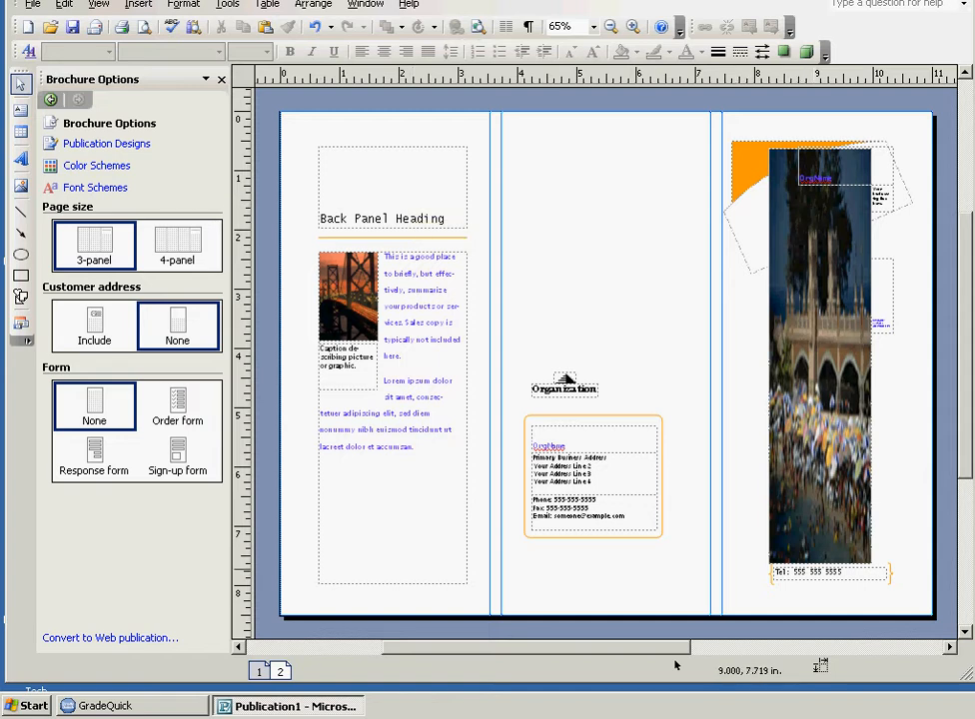
pyautogui.click(825, 535)
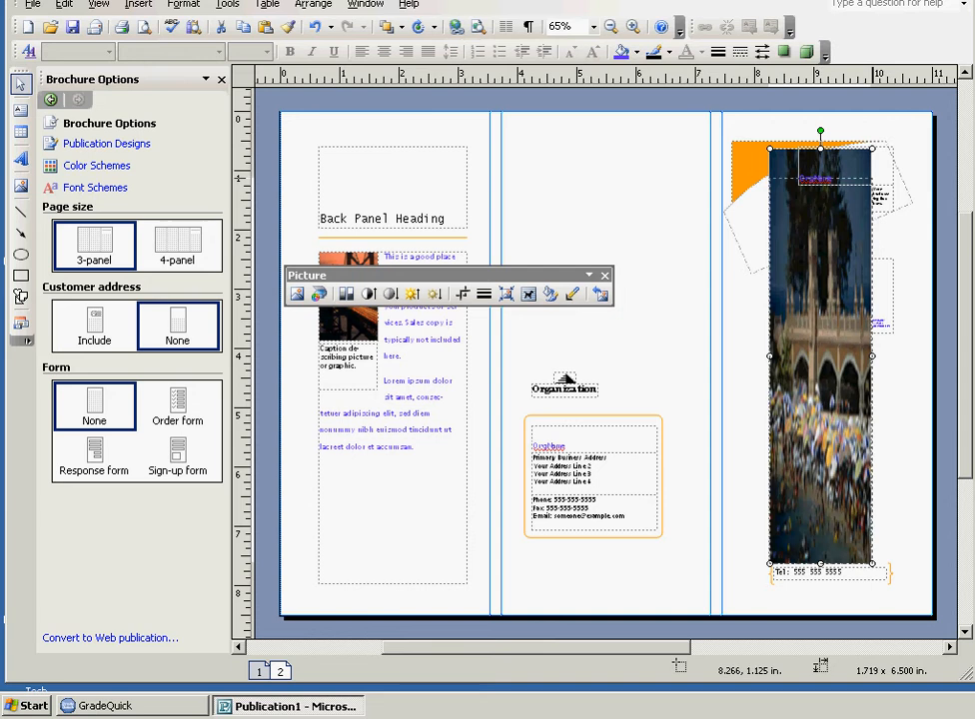
pyautogui.moveTo(820, 147); pyautogui.dragTo(820, 378)
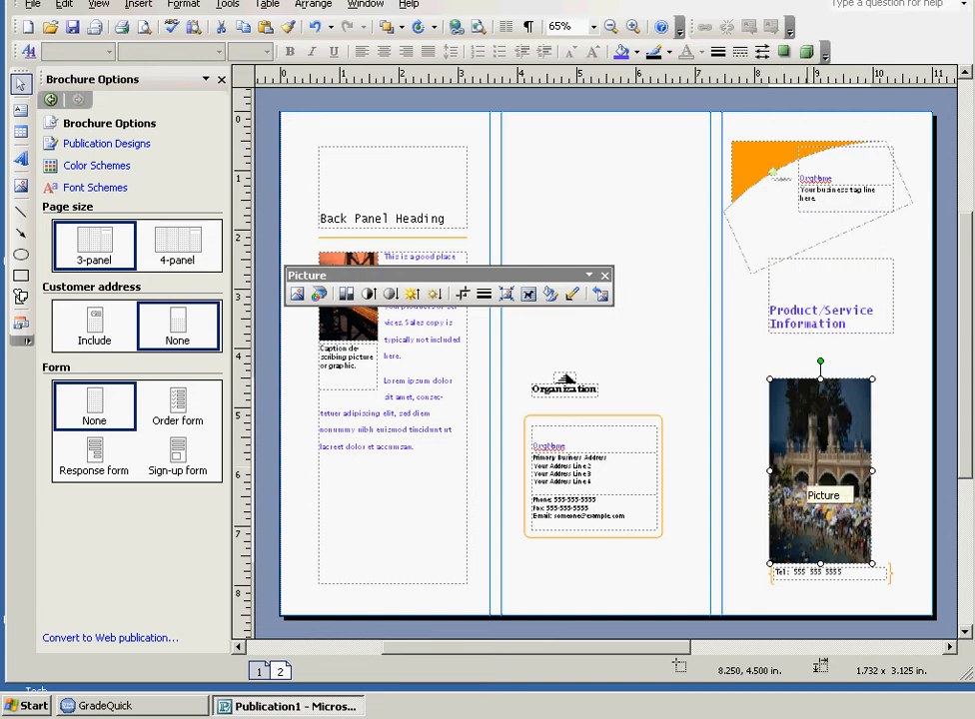
# - Delete the picture and the Product/Service Information text box from the front panel
pyautogui.press('Delete')
pyautogui.click(826, 302)
pyautogui.press('Delete')
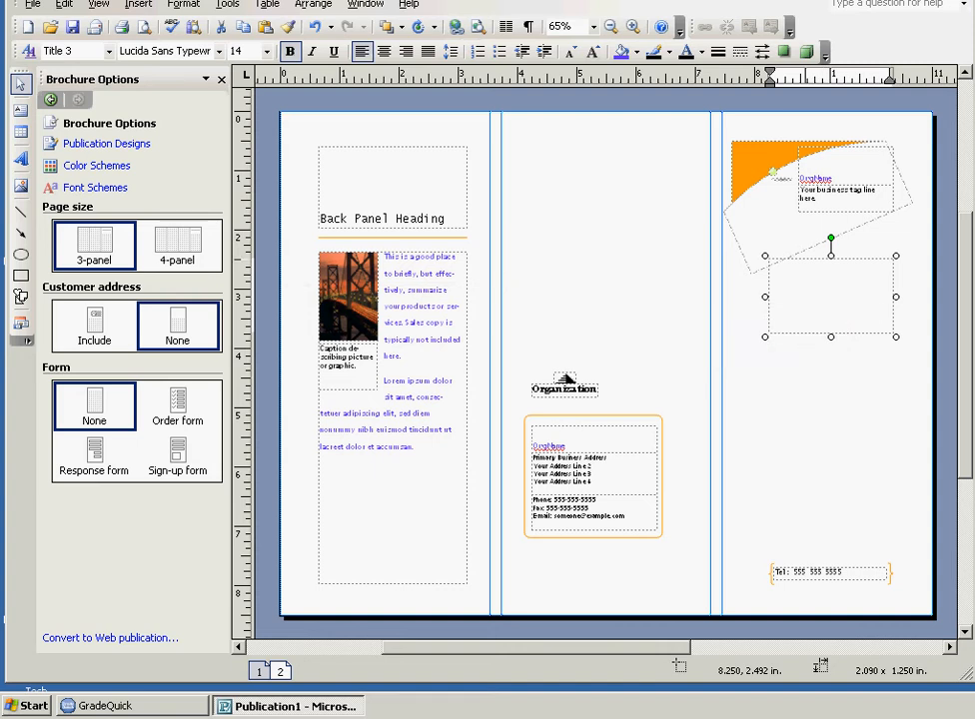
pyautogui.click(807, 261)
pyautogui.press('Delete')
# - Delete the tag line, organization name and small logo from the upper part of the front panel
pyautogui.click(810, 198)
pyautogui.press('Delete')
pyautogui.press('Delete')
pyautogui.click(810, 184)
pyautogui.press('Delete')
pyautogui.click(814, 193)
pyautogui.press('Delete')
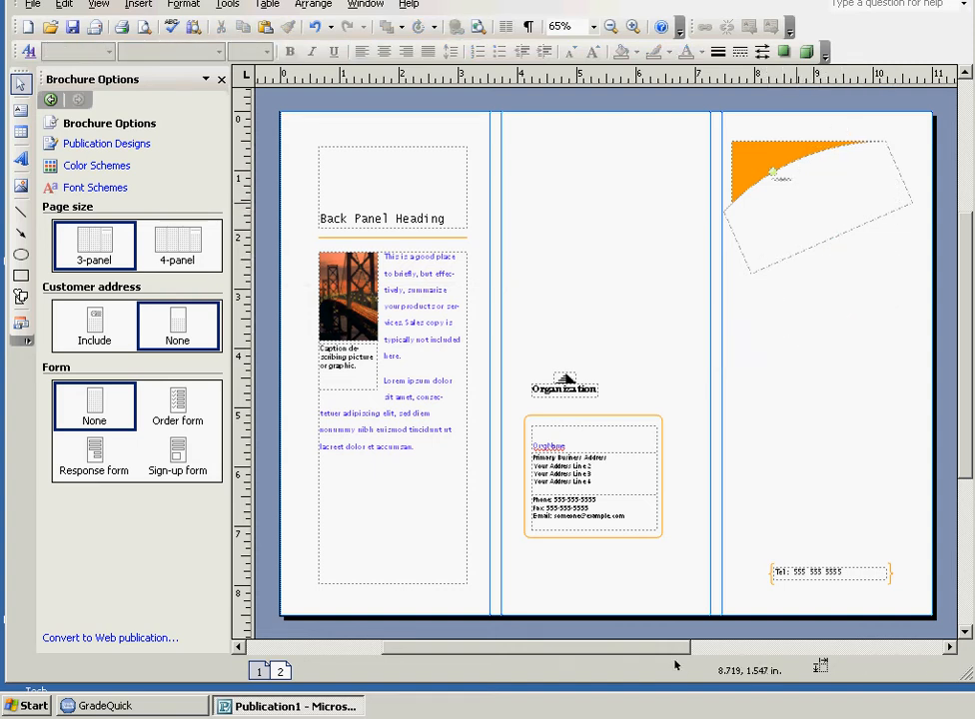
pyautogui.click(774, 175)
pyautogui.press('Delete')
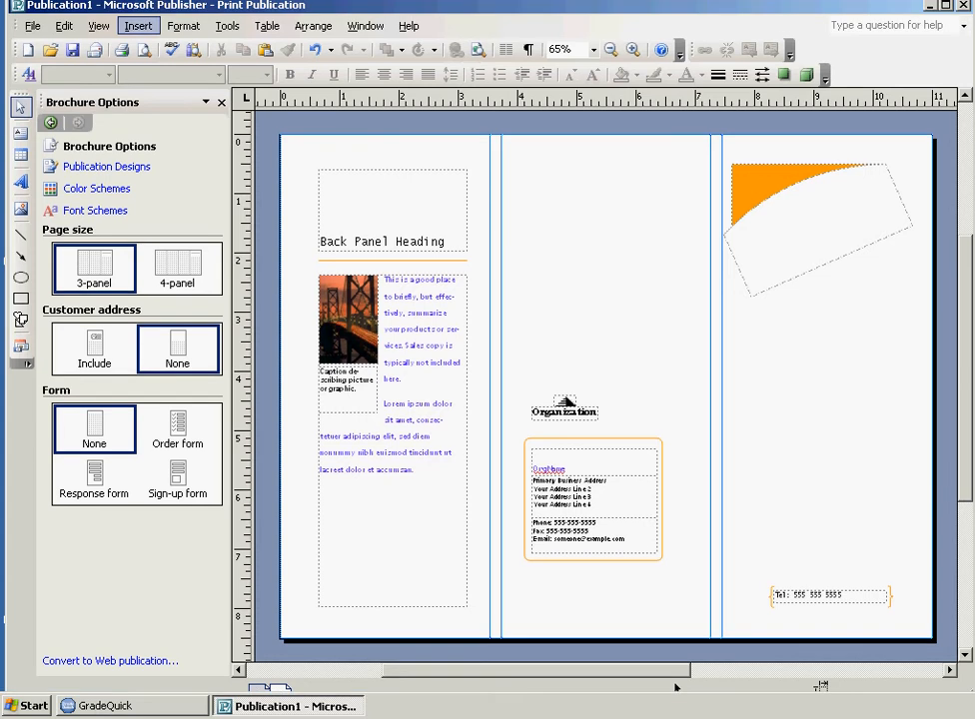
# - Insert a text box across the upper part of the front panel containing "Coyle Cassidy High School Math Department"
pyautogui.click(138, 4)
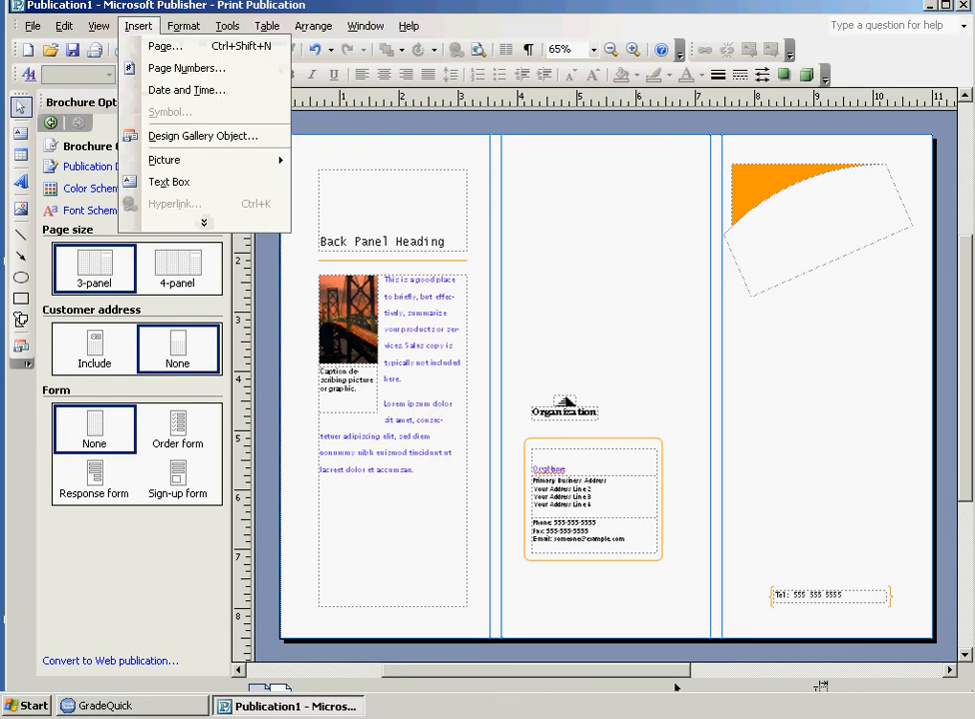
pyautogui.click(152, 181)
pyautogui.moveTo(723, 172); pyautogui.dragTo(925, 343)
pyautogui.write('Coyle')
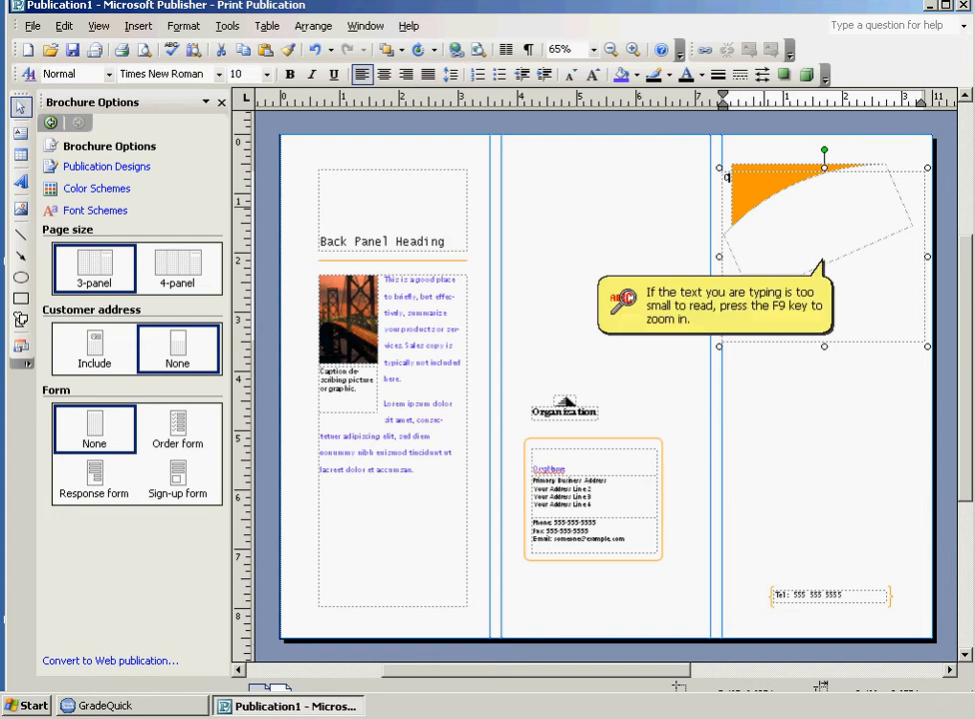
pyautogui.write(' Cassidy High')
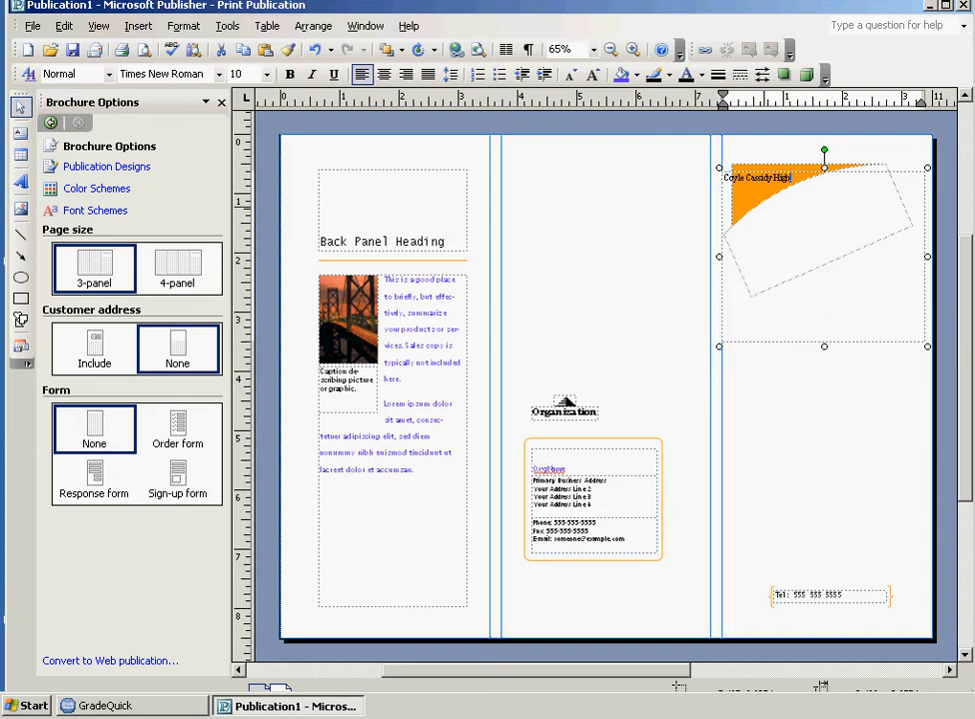
pyautogui.write(' School Math Department')
# - Format all of the front panel's title text as 24-point Stencil Std
pyautogui.press('Escape')
pyautogui.hotkey('ctrl', 'a')
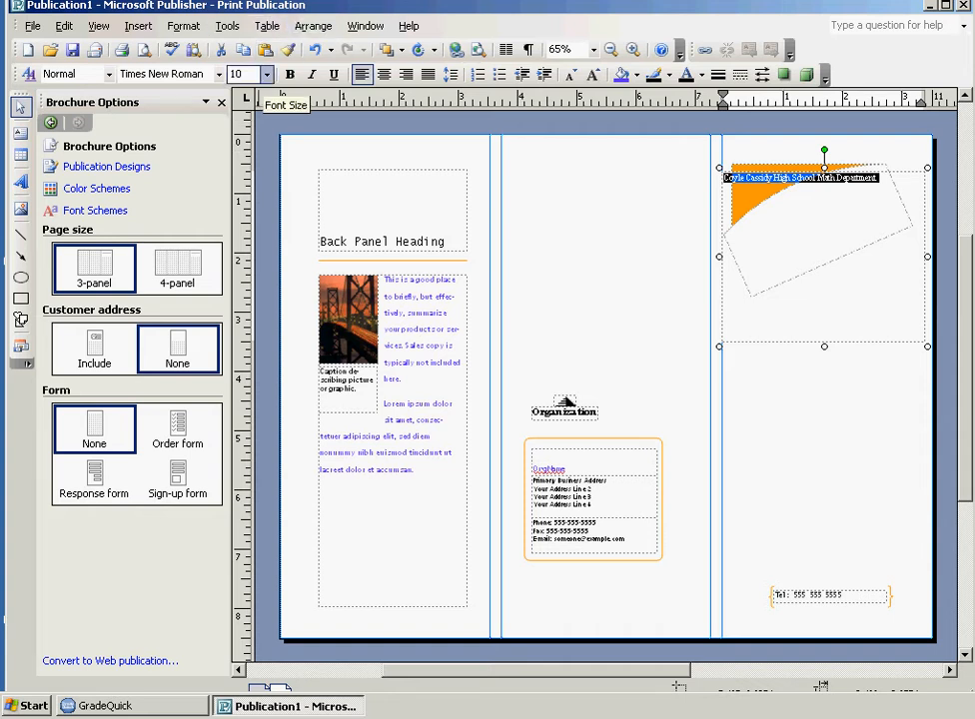
pyautogui.click(265, 74)
pyautogui.click(264, 229)
pyautogui.click(264, 229)
pyautogui.click(264, 229)
pyautogui.click(240, 230)
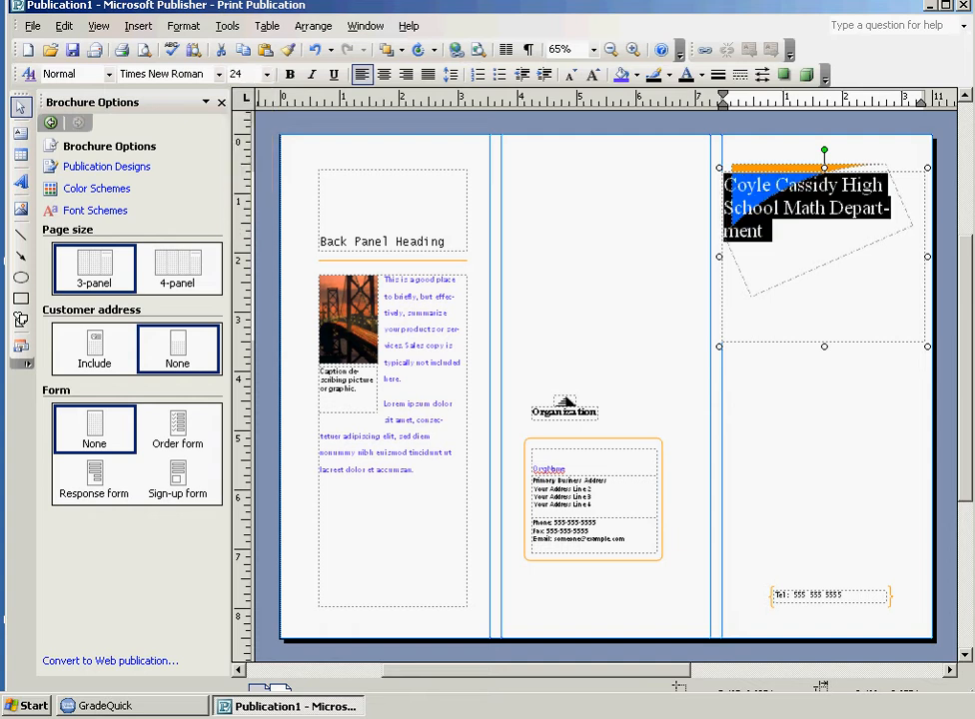
pyautogui.click(219, 74)
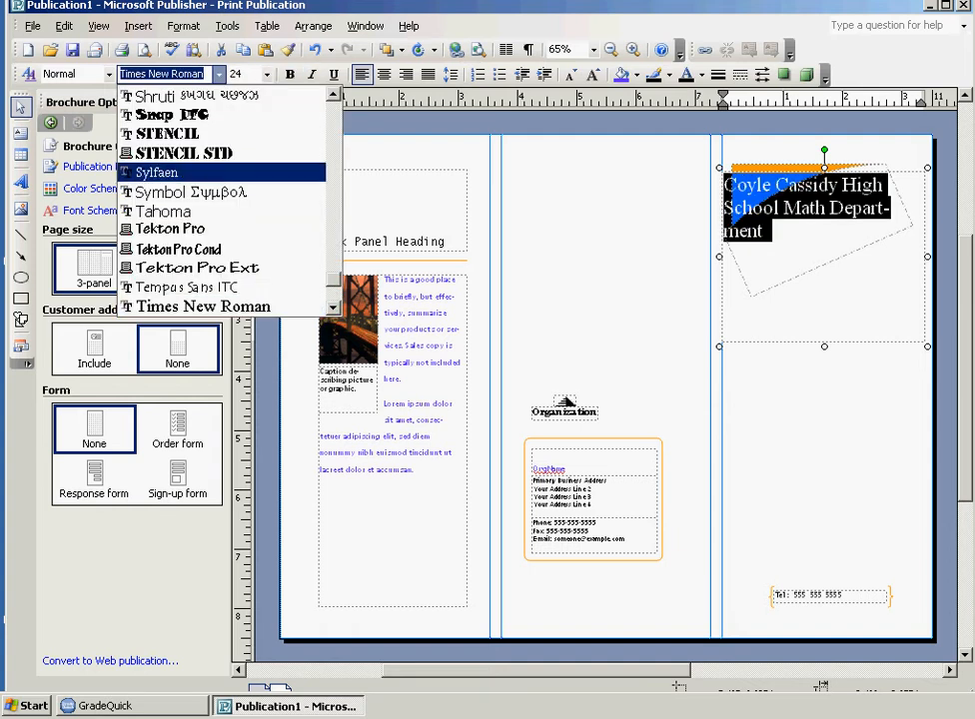
pyautogui.click(185, 153)
pyautogui.click(870, 273)
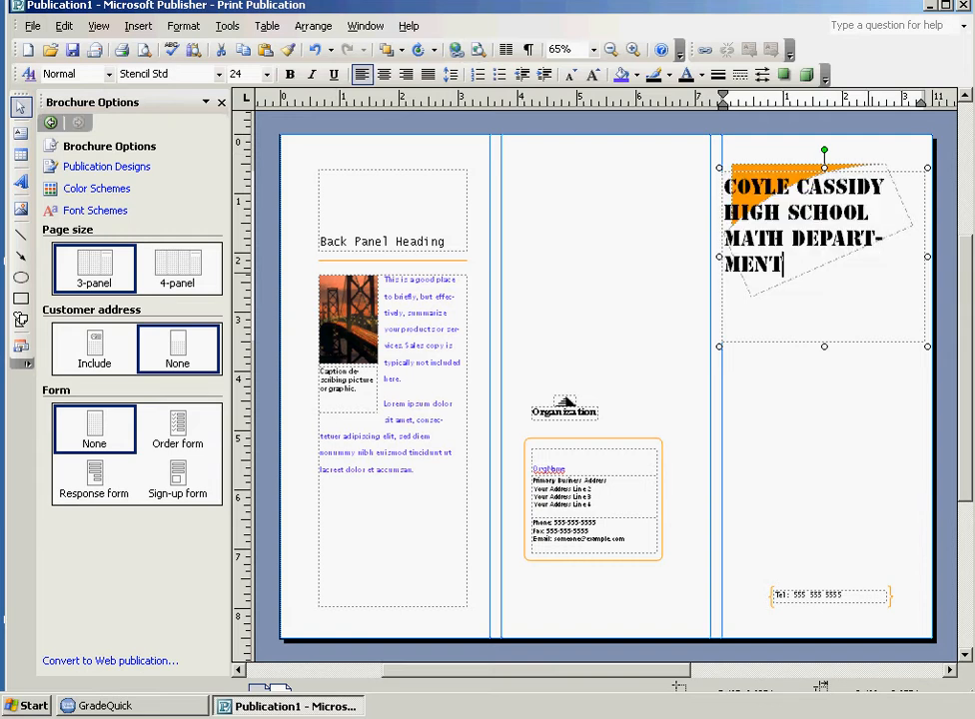
# - Break the title after "Math" so that "Department" starts on its own line
pyautogui.click(787, 212)
pyautogui.click(789, 238)
pyautogui.press('Return')
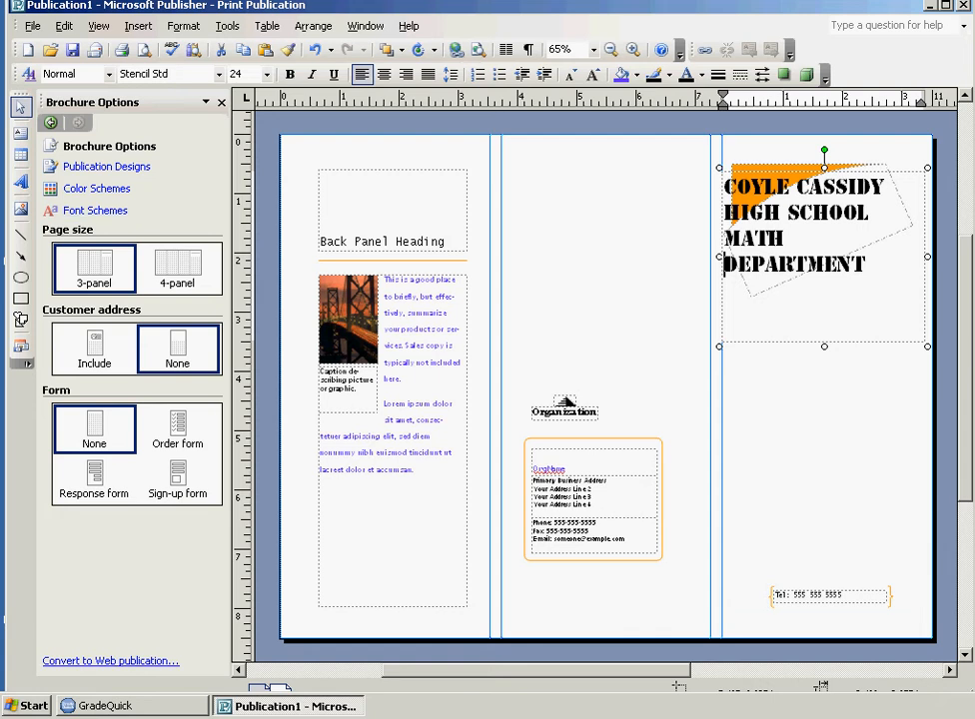
pyautogui.click(27, 707)
pyautogui.click(68, 317)
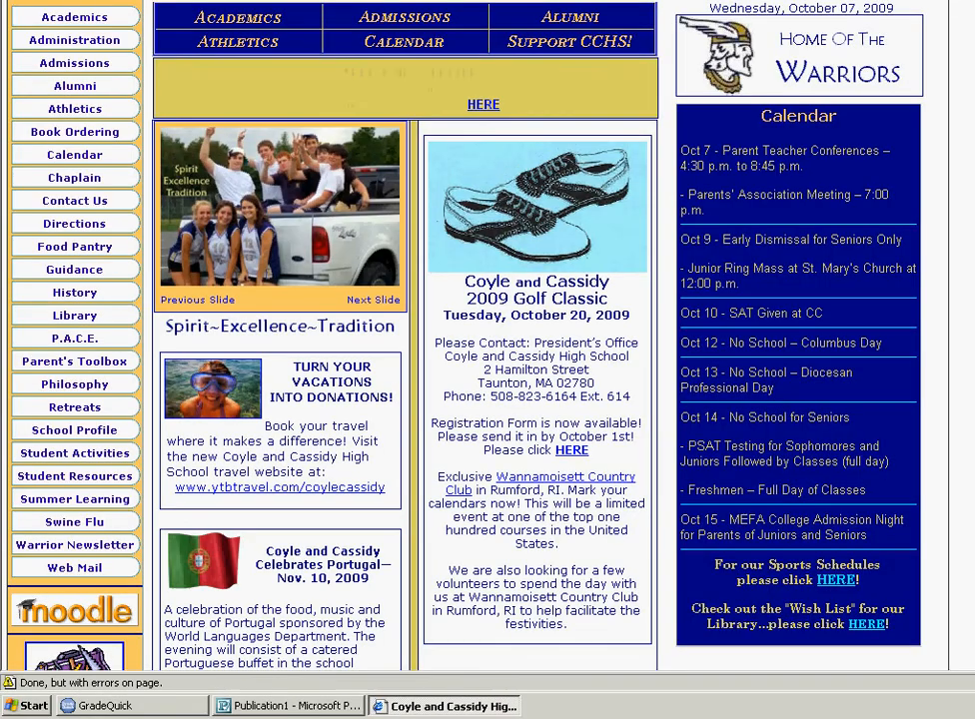
pyautogui.click(969, 2)
pyautogui.moveTo(799, 2); pyautogui.dragTo(793, 55)
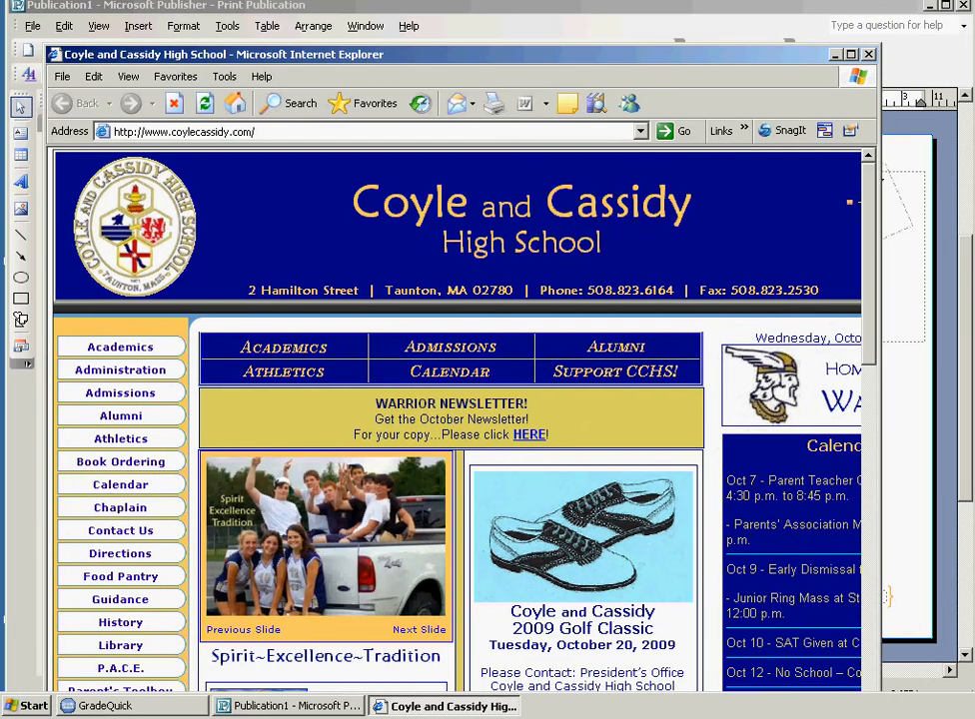
pyautogui.click(180, 131)
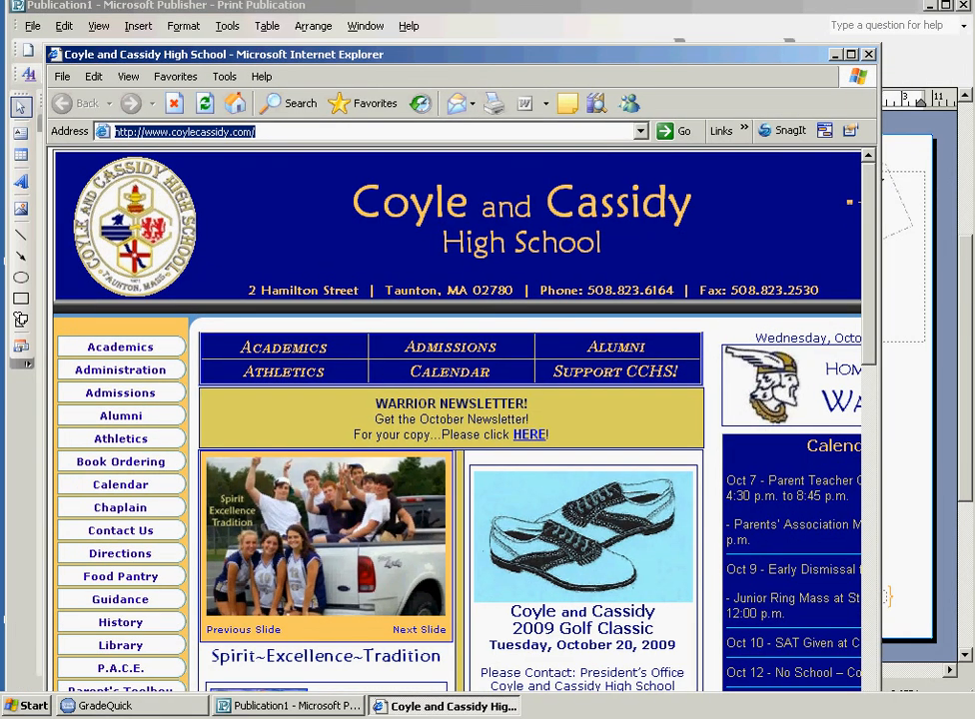
pyautogui.write('www.google.com')
pyautogui.press('Return')
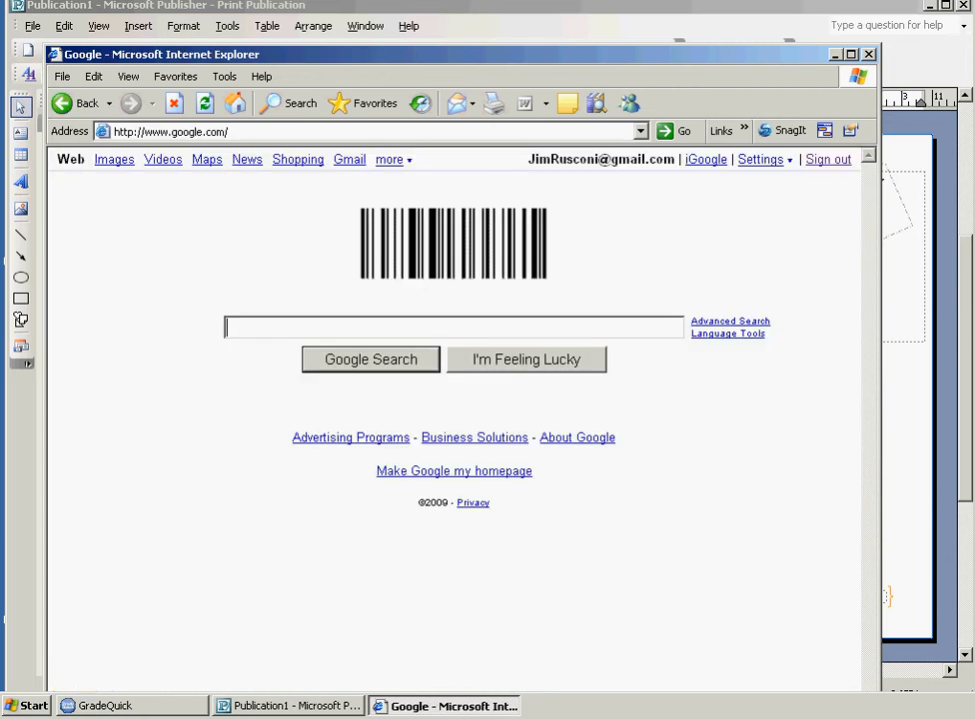
pyautogui.click(114, 160)
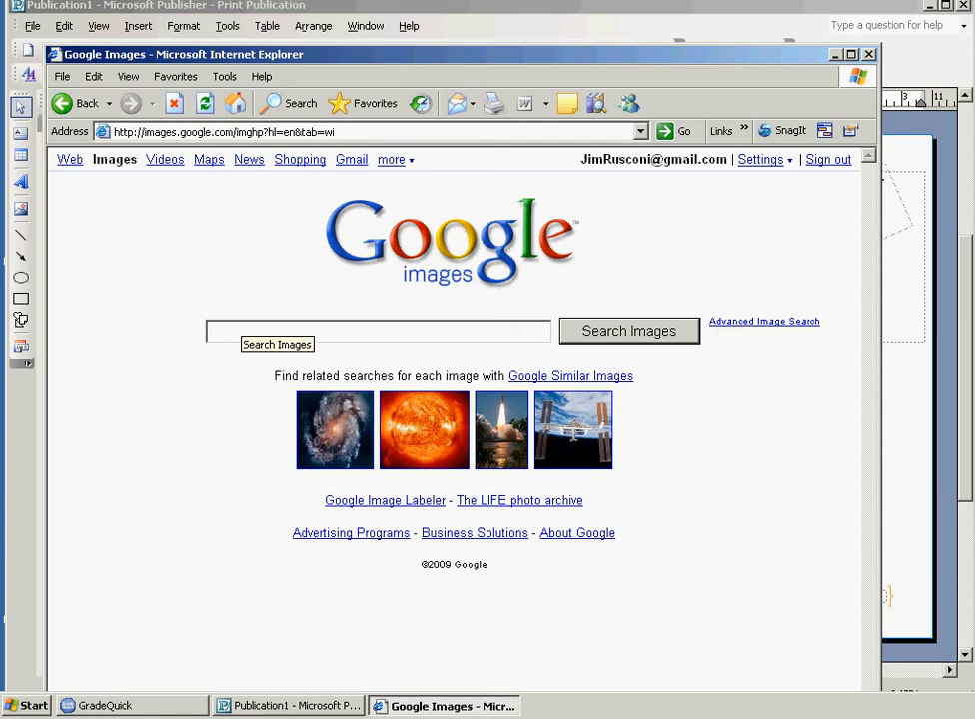
# - Search for images of "Calculator" and open the 29-Calculator-Jumbo.jpg result
pyautogui.write('Calc')
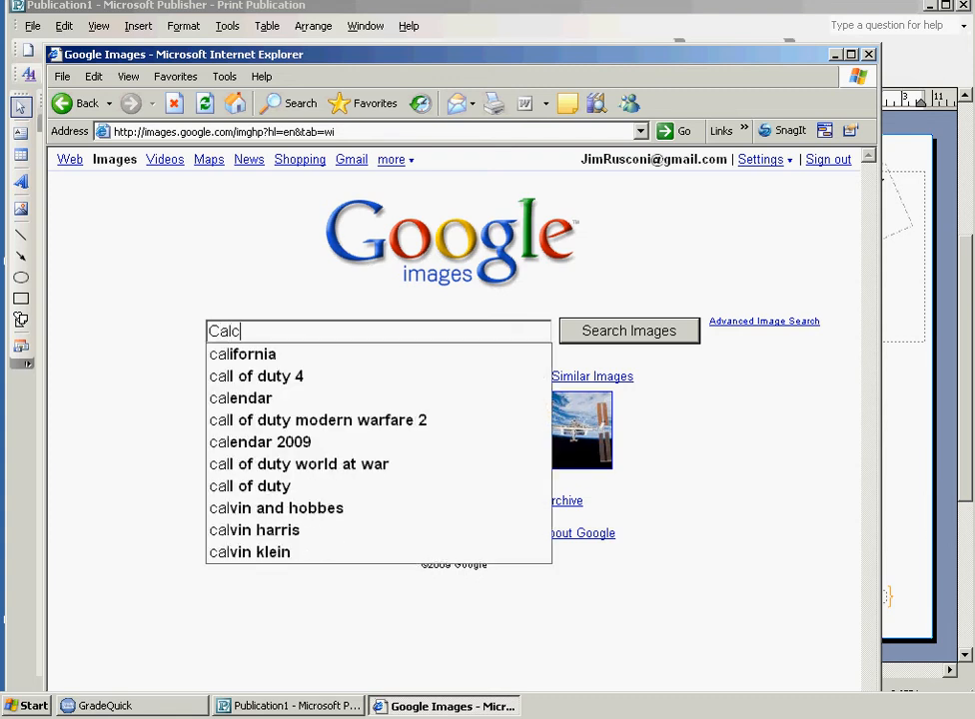
pyautogui.write('ulator')
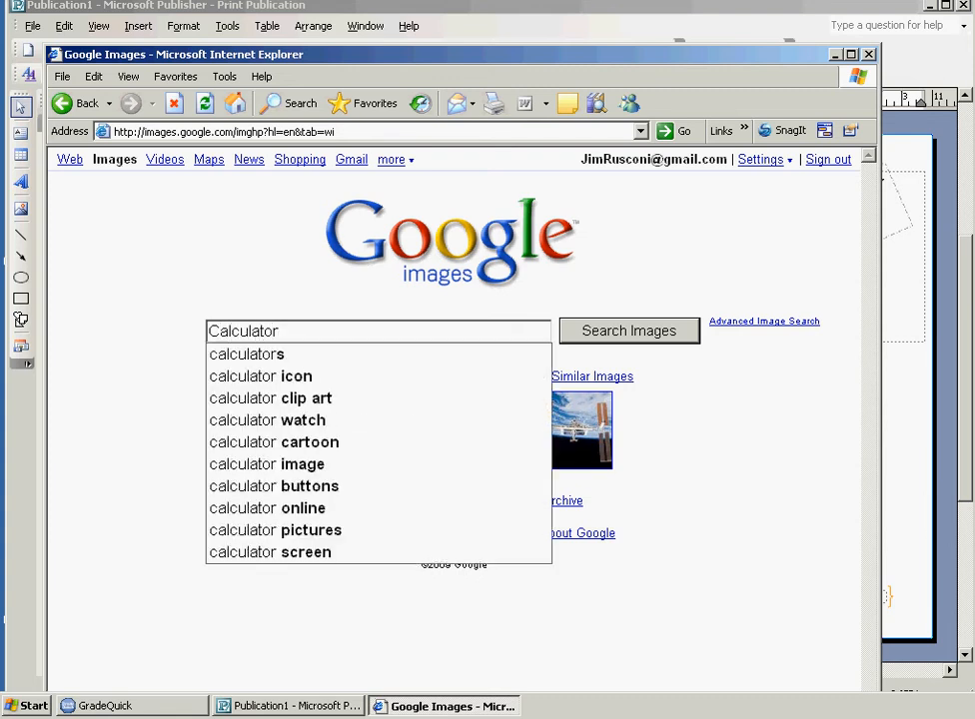
pyautogui.press('Return')
pyautogui.scroll(-3, 454, 419)
pyautogui.scroll(-3, 454, 419)
pyautogui.scroll(-5, 455, 420)
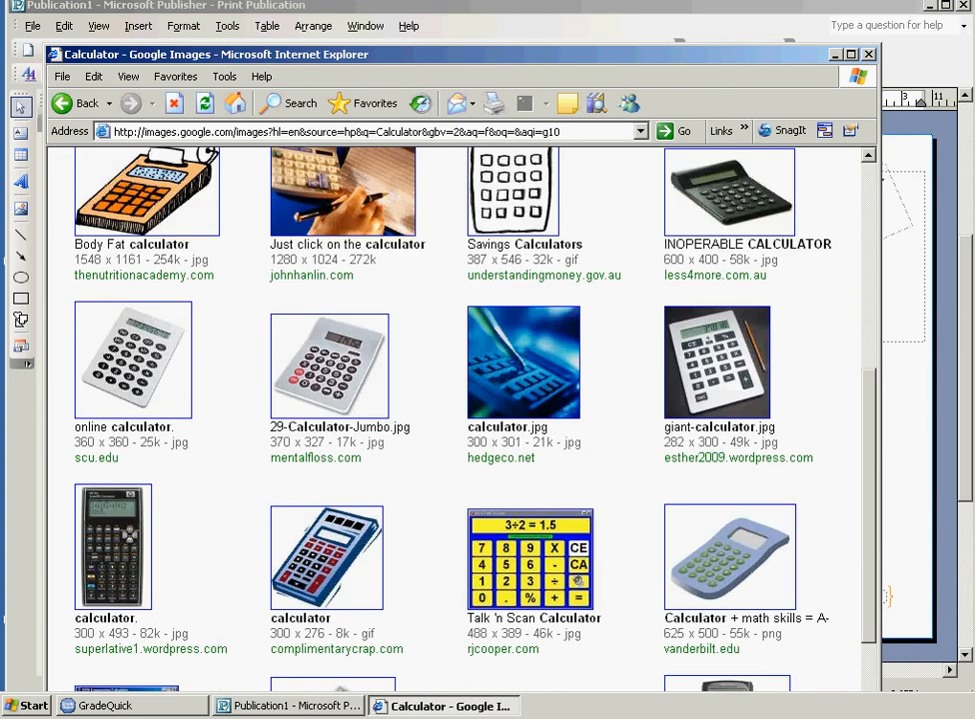
pyautogui.click(330, 366)
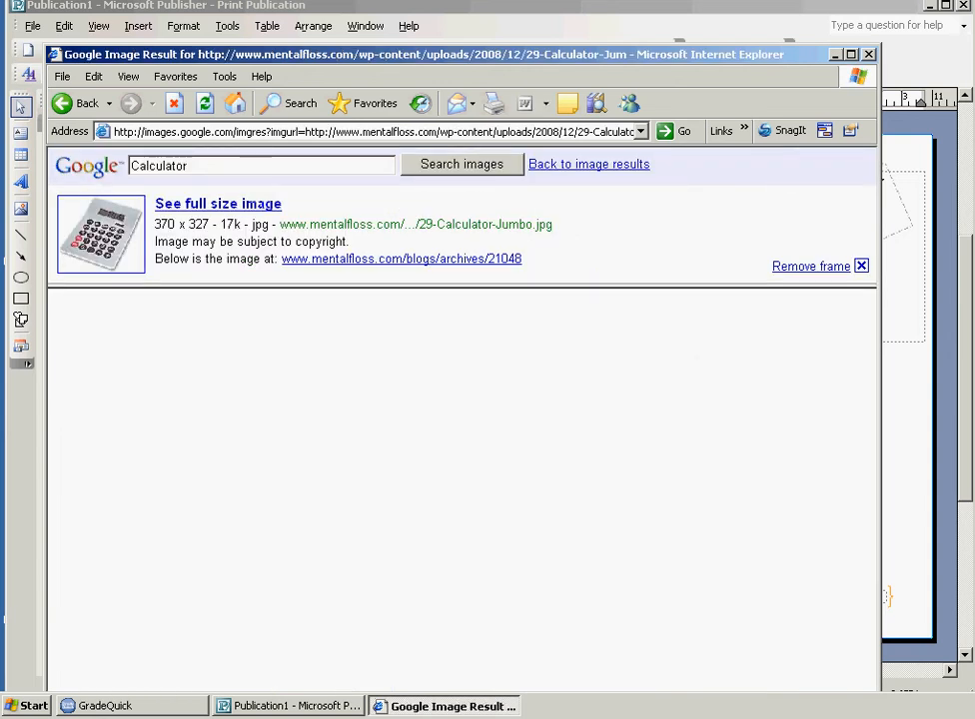
# - Open the full-size calculator image and save it to My Pictures under the name "calculator"
pyautogui.moveTo(213, 225); pyautogui.dragTo(525, 263)
pyautogui.click(525, 264)
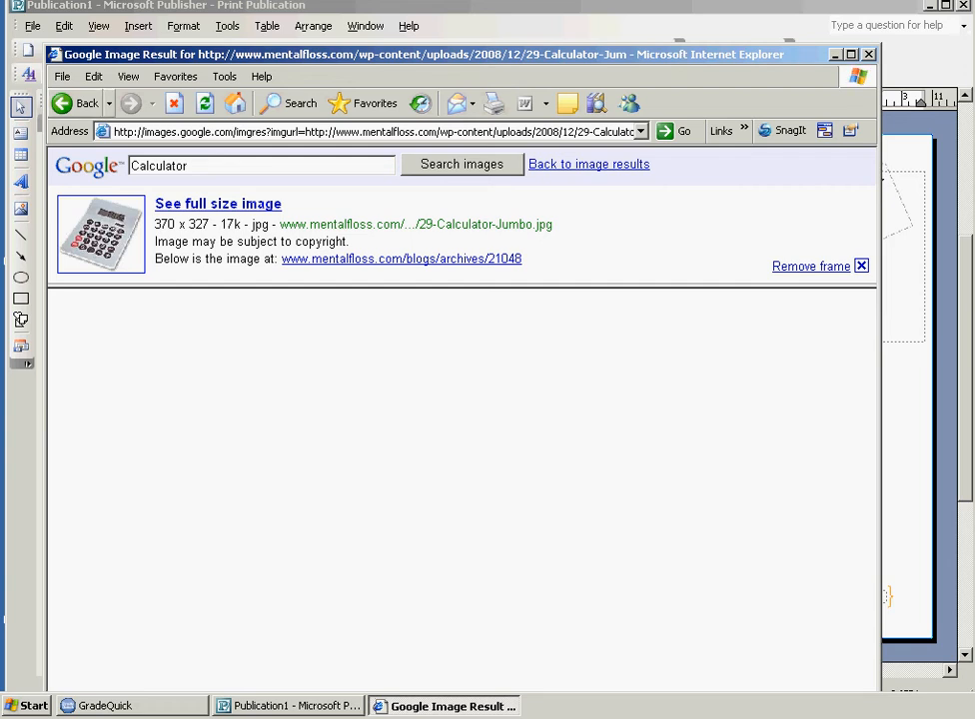
pyautogui.rightClick(222, 252)
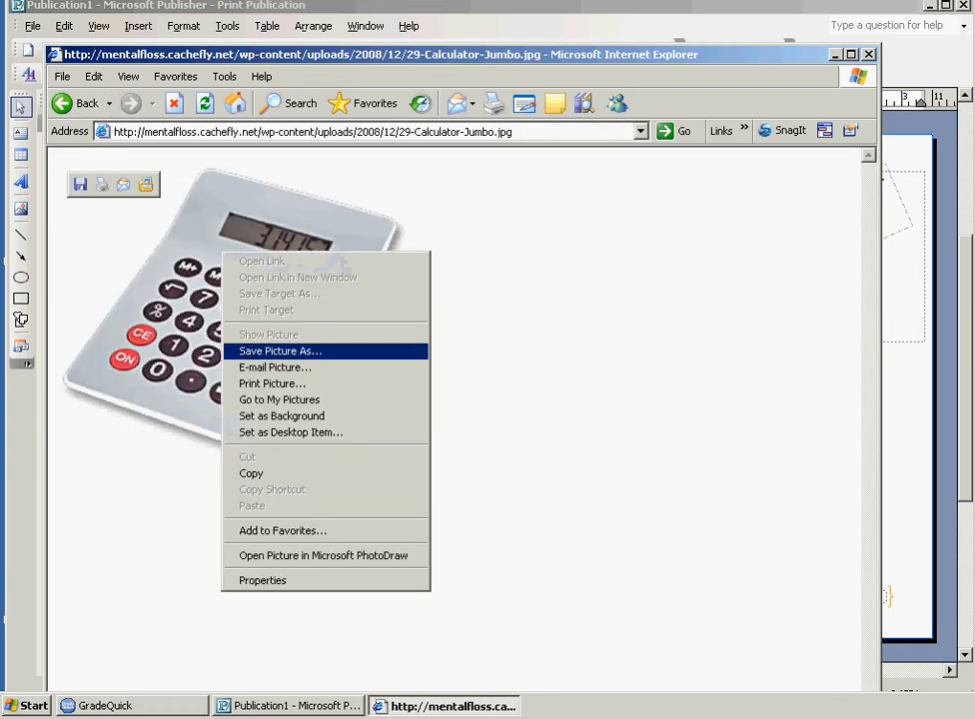
pyautogui.click(280, 351)
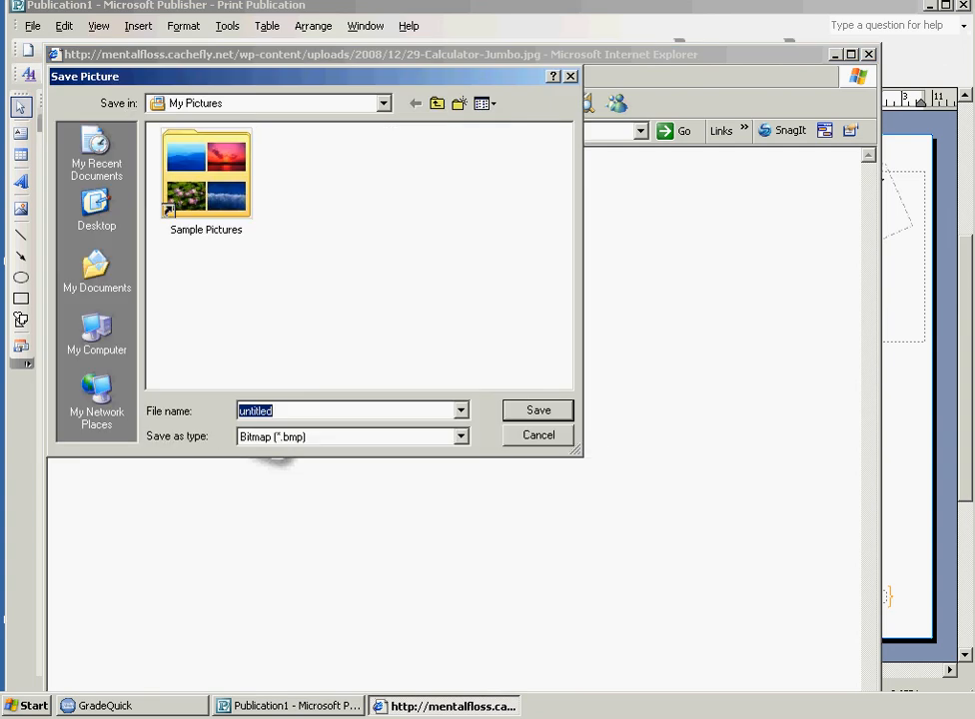
pyautogui.write('calculator')
pyautogui.press('Return')
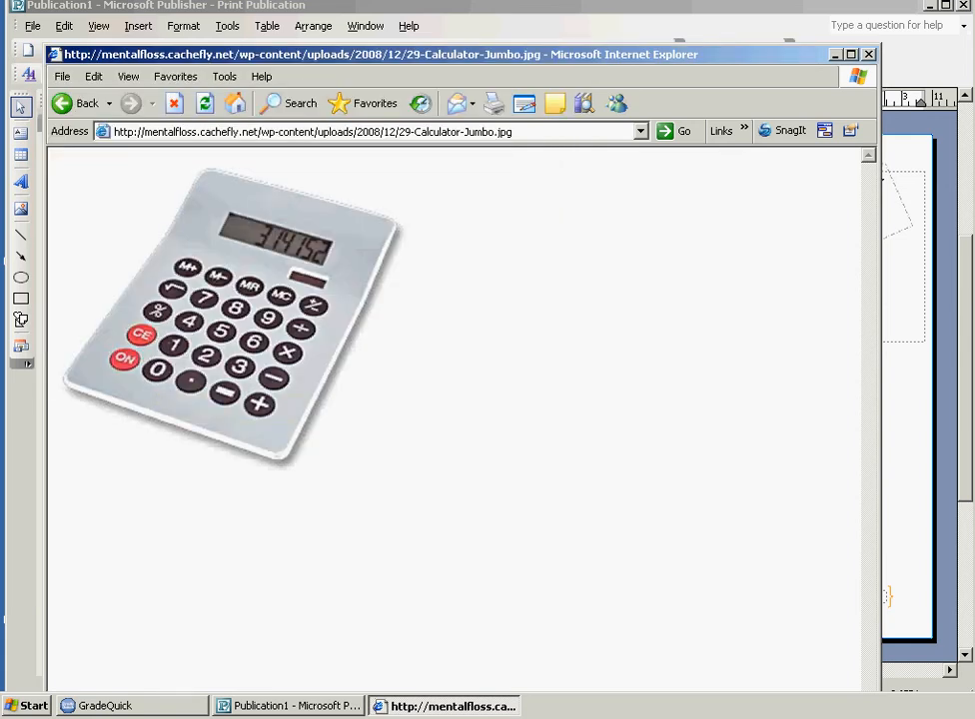
# - Switch to Publisher, insert the saved calculator picture from My Pictures and place it below the front panel's title
pyautogui.hotkey('alt', 'Tab')
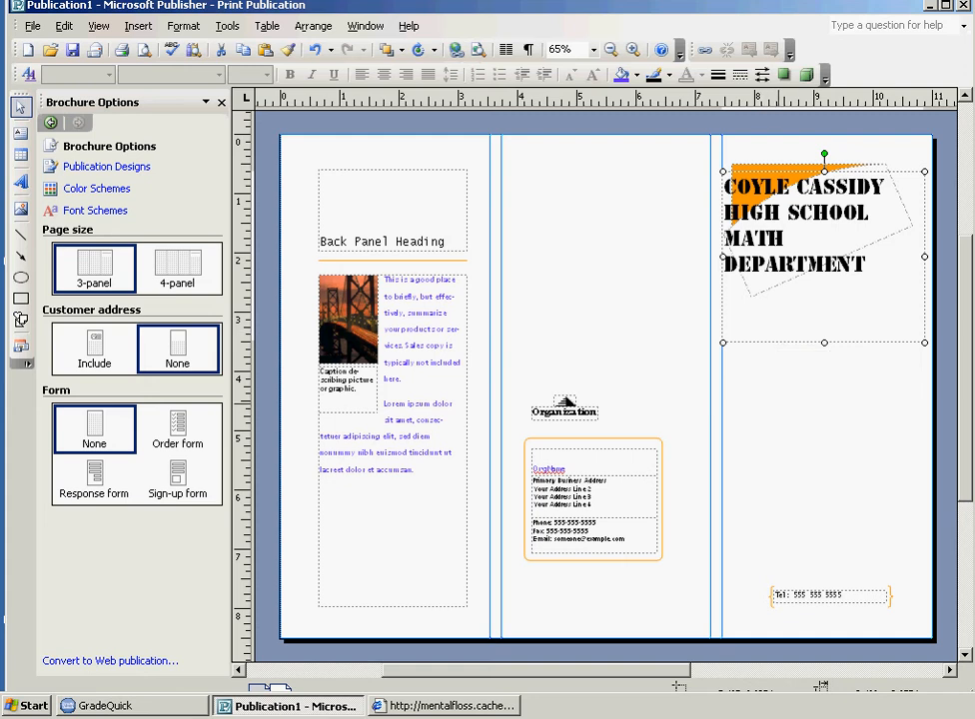
pyautogui.click(780, 385)
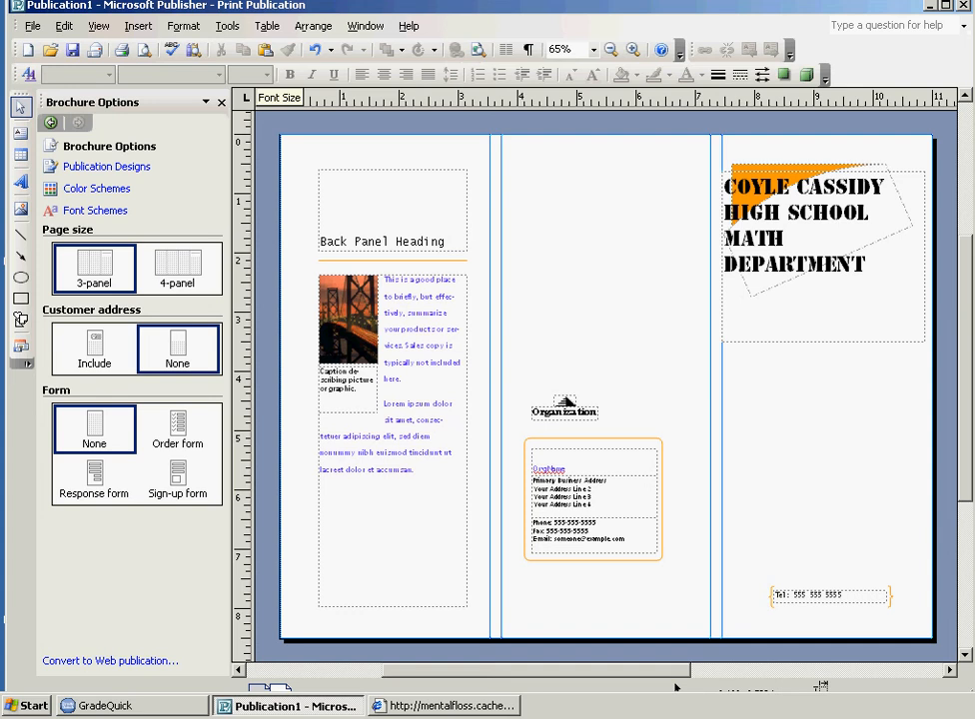
pyautogui.click(138, 26)
pyautogui.moveTo(230, 160)
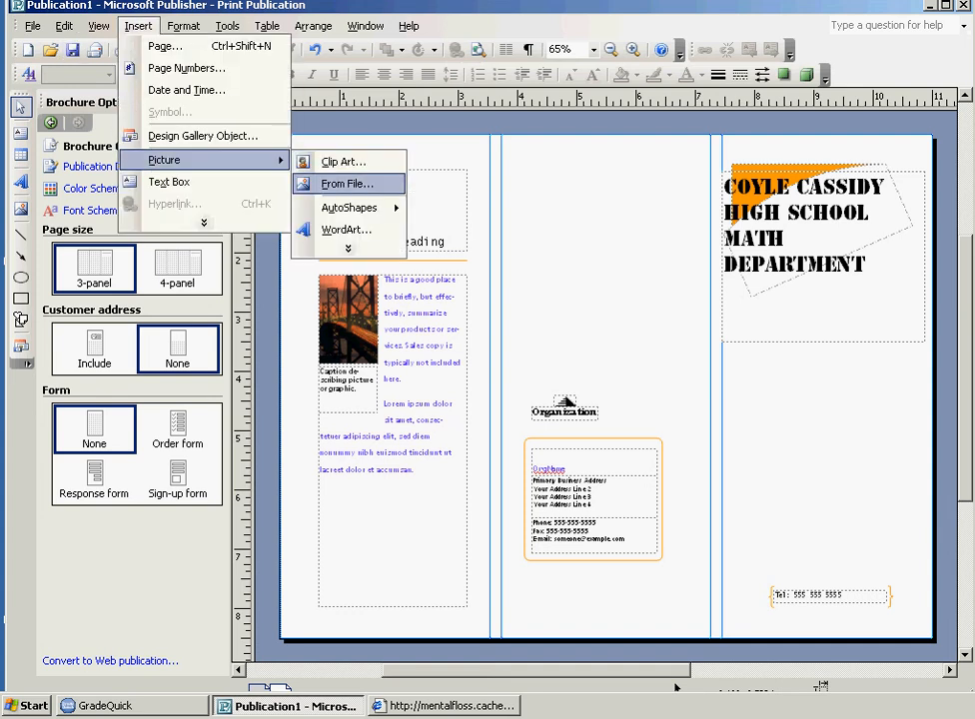
pyautogui.click(348, 184)
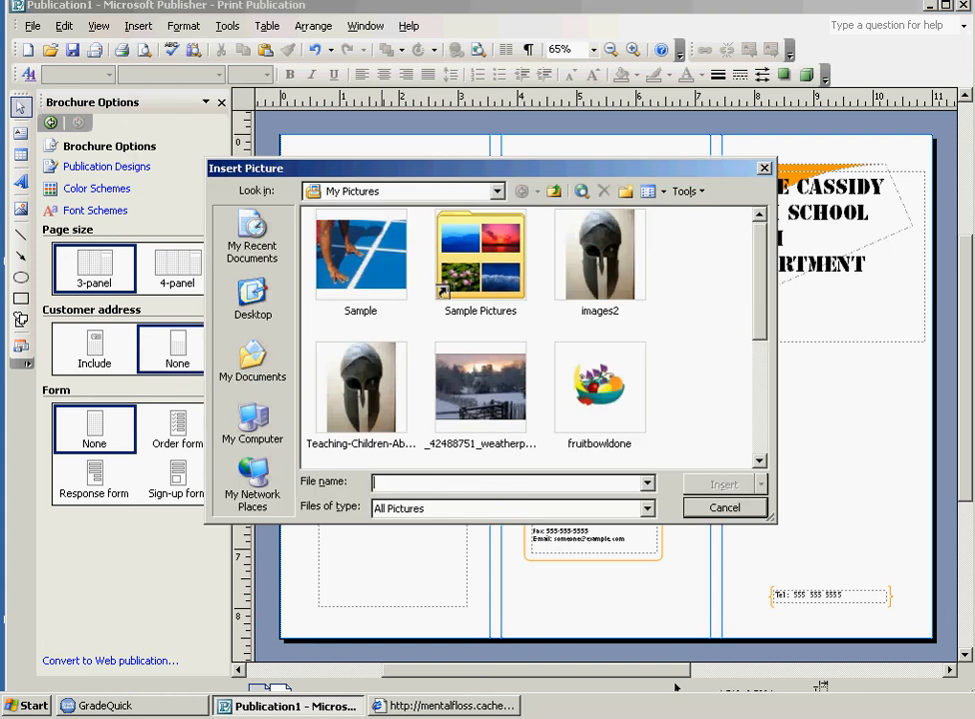
pyautogui.scroll(-5, 675, 688)
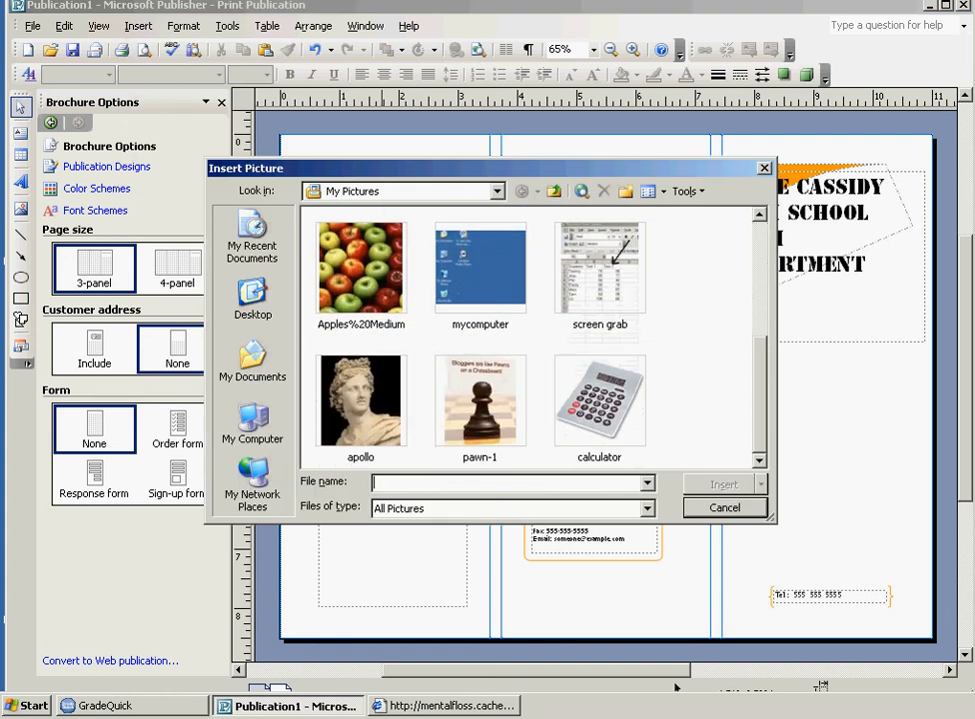
pyautogui.doubleClick(599, 401)
pyautogui.moveTo(601, 399); pyautogui.dragTo(811, 406)
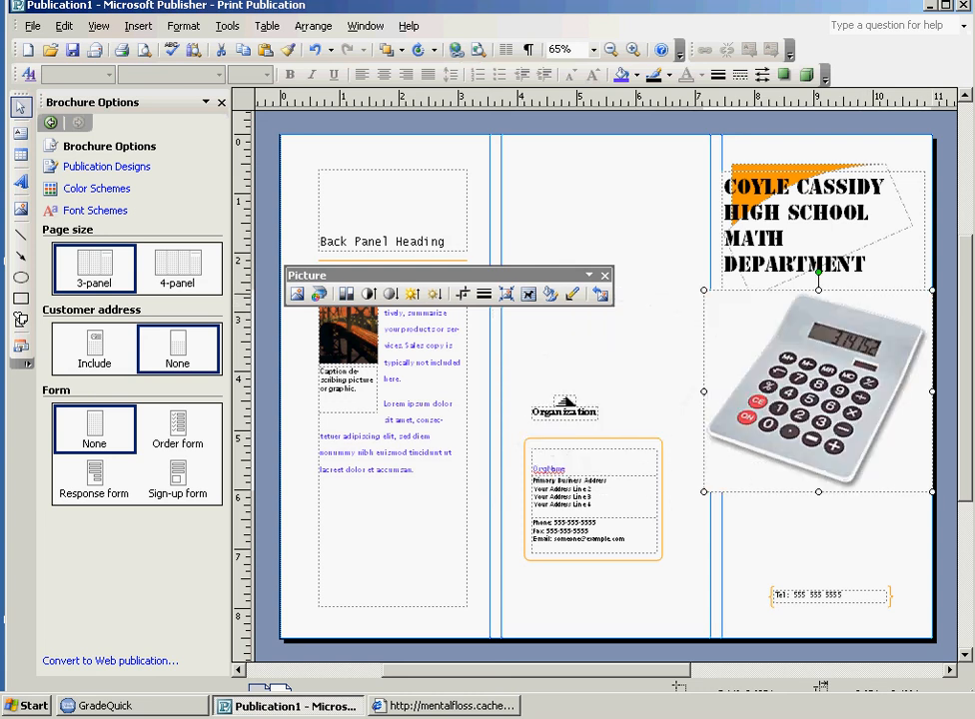
# - Shrink the calculator picture, centre it on the front panel below the title and rotate it clockwise at an angle
pyautogui.moveTo(932, 290); pyautogui.dragTo(873, 342)
pyautogui.moveTo(775, 428); pyautogui.dragTo(811, 405)
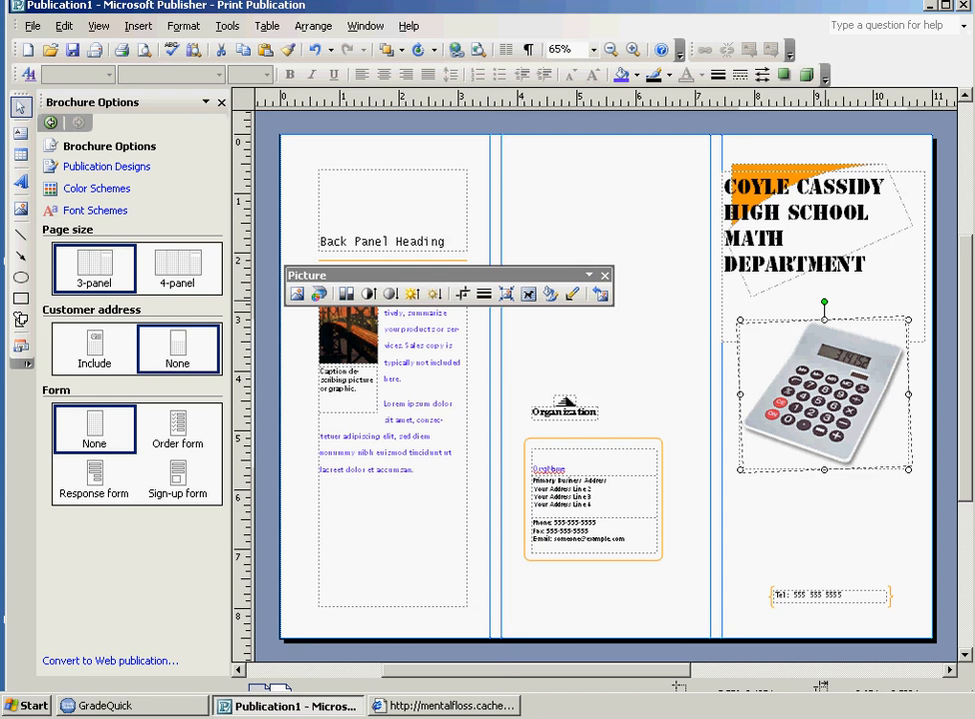
pyautogui.moveTo(824, 303); pyautogui.dragTo(878, 320)
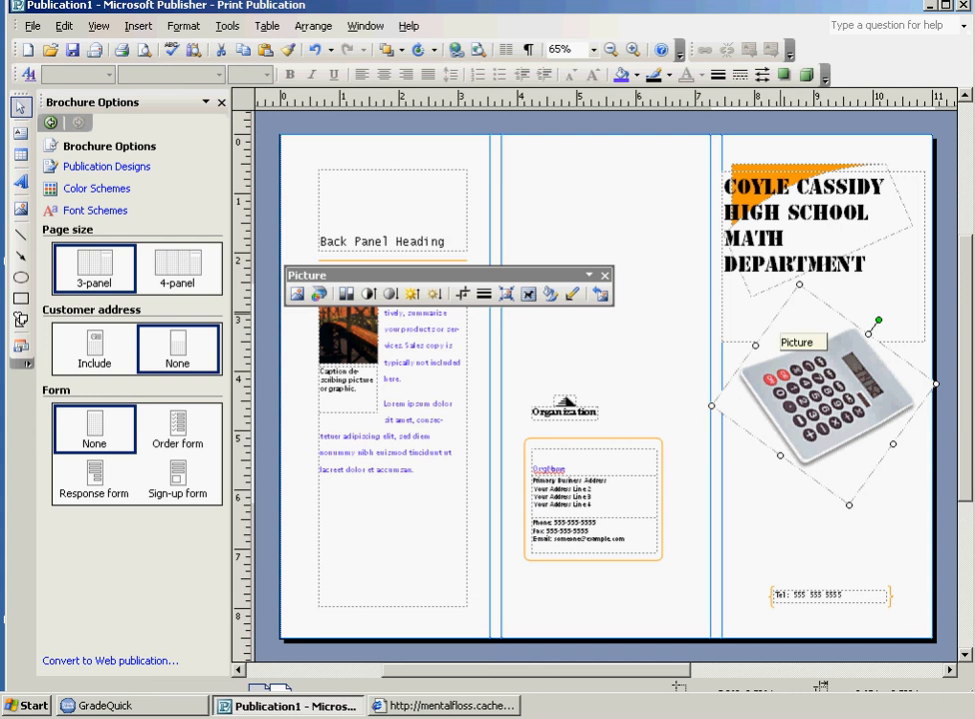
# - In the calculator picture's formatting, set its border to a purple dashed line
pyautogui.rightClick(786, 316)
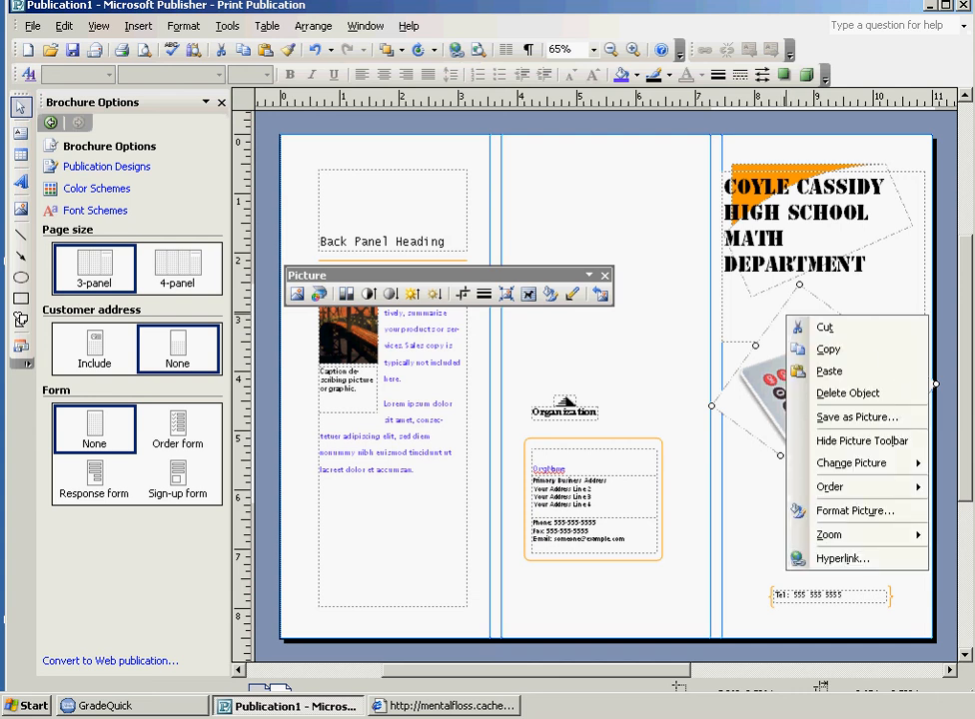
pyautogui.click(854, 510)
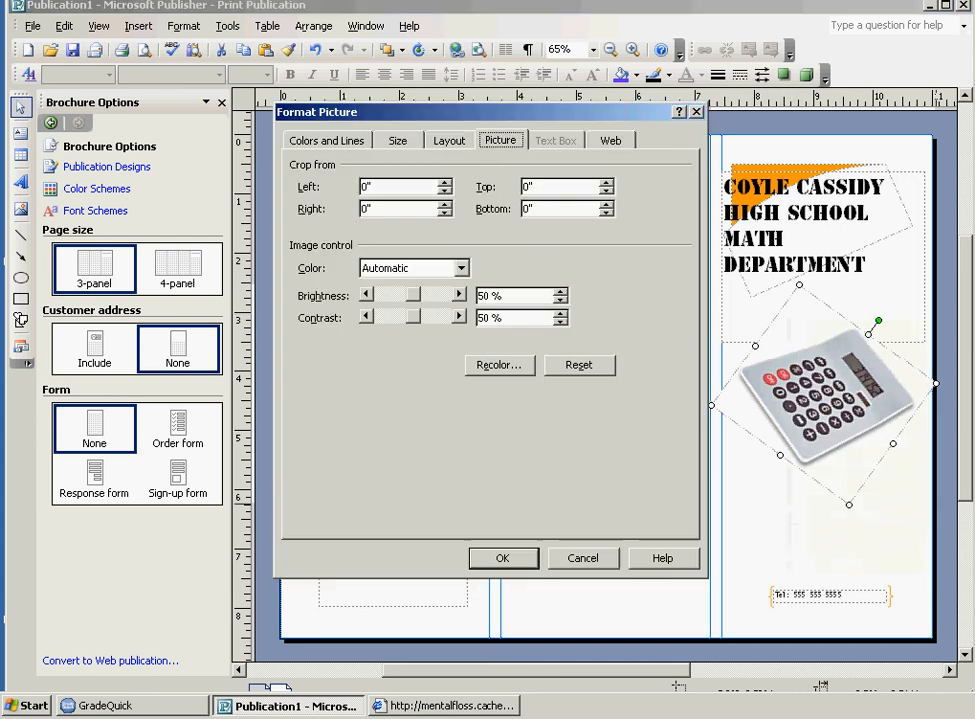
pyautogui.click(327, 140)
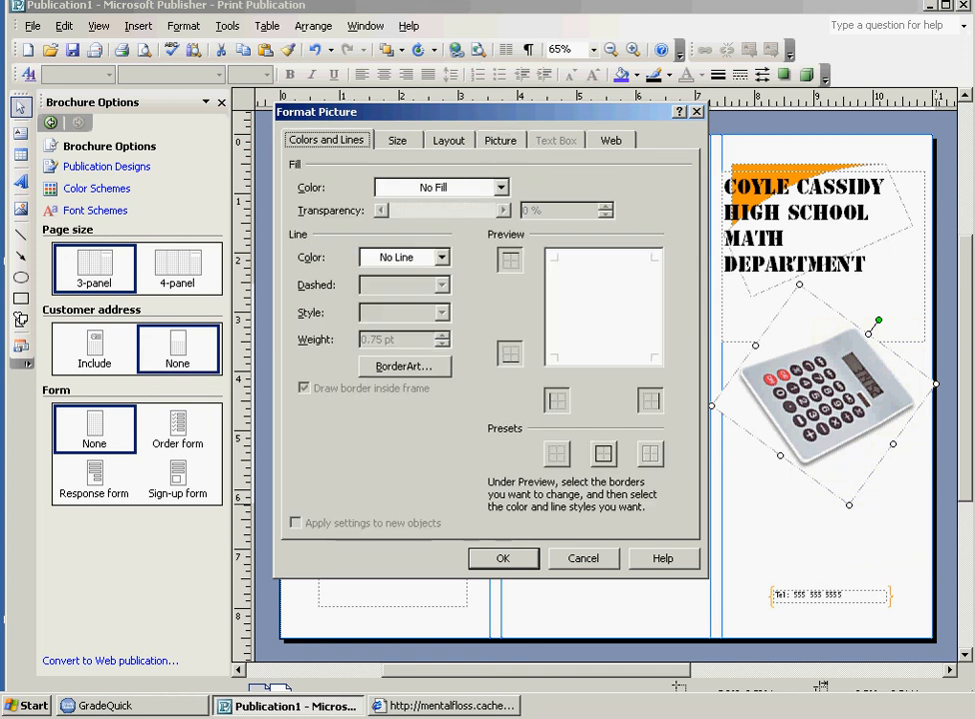
pyautogui.click(441, 256)
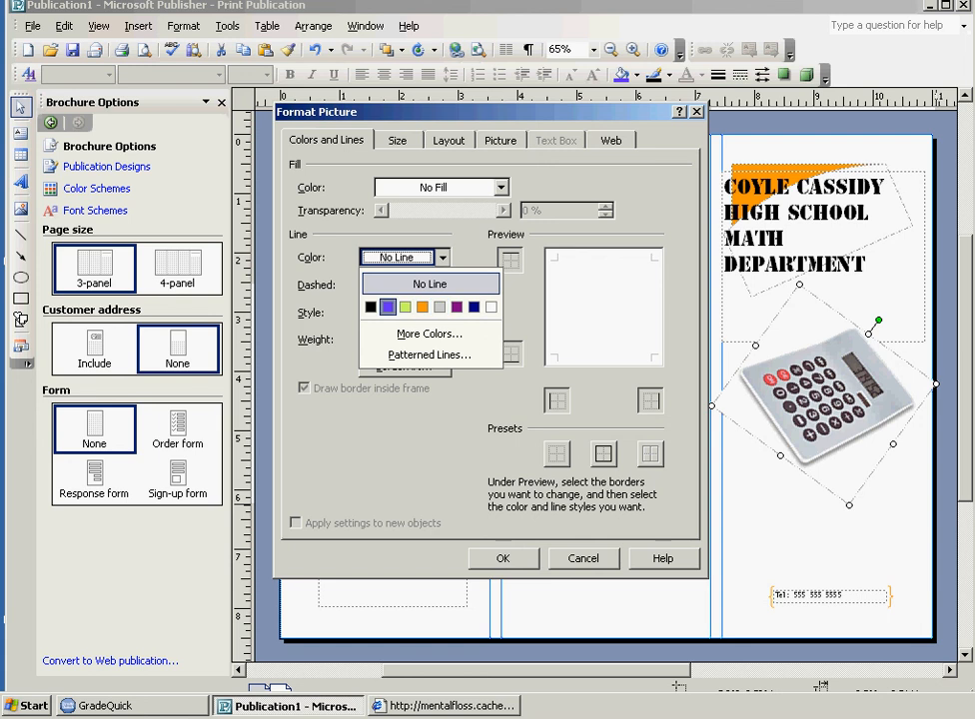
pyautogui.click(387, 307)
pyautogui.click(442, 284)
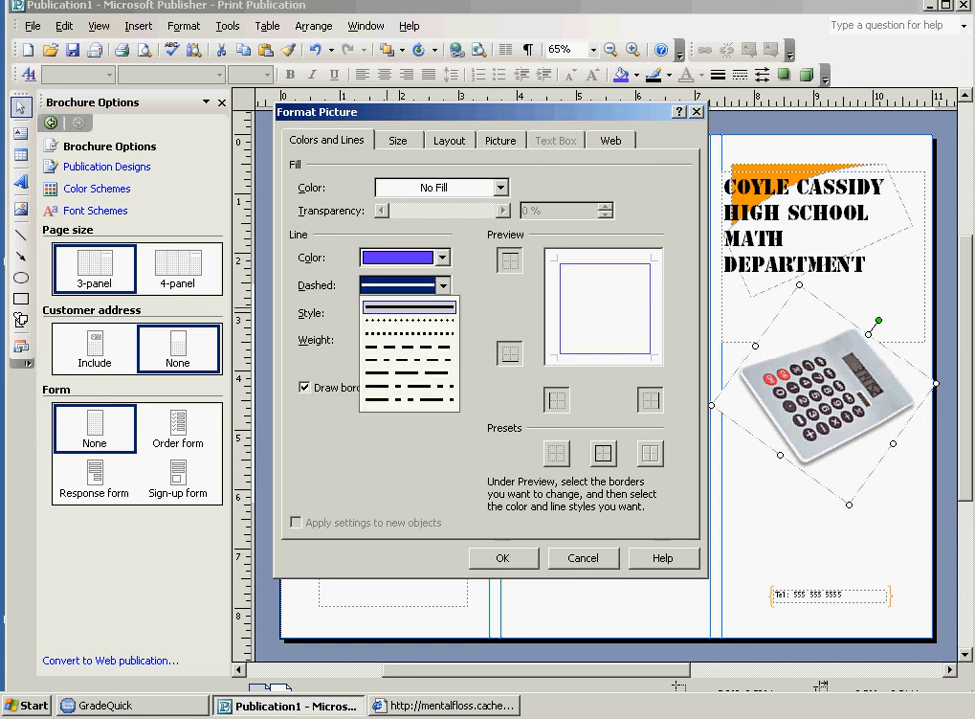
pyautogui.click(408, 347)
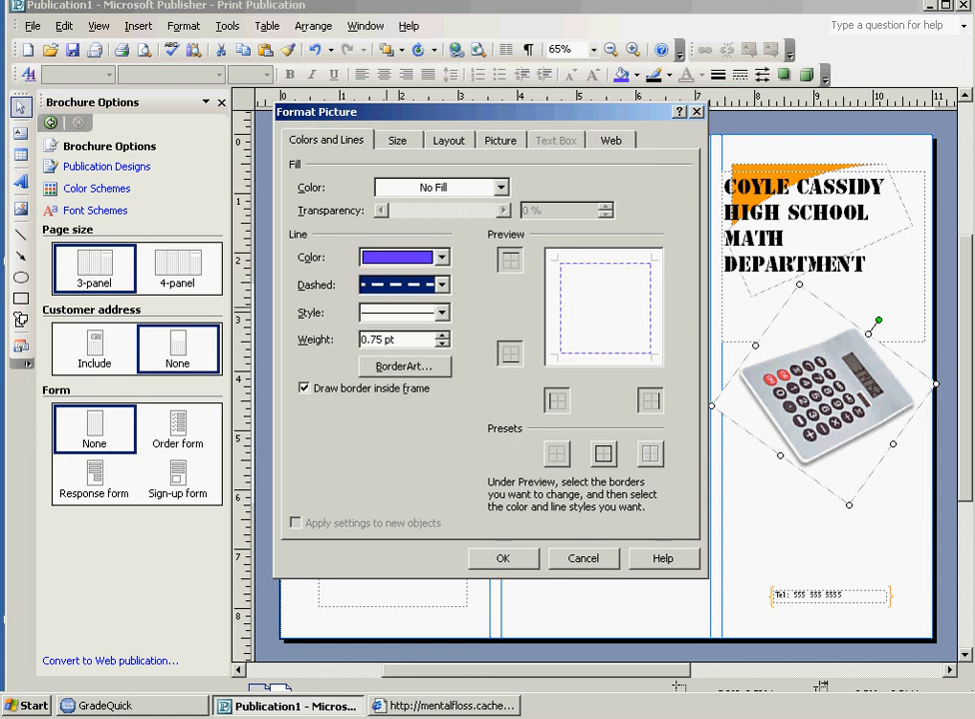
# - Set the calculator picture's border weight to 3 pt, apply the formatting and close the floating Picture toolbar
pyautogui.click(442, 335)
pyautogui.click(442, 335)
pyautogui.click(442, 336)
pyautogui.click(442, 336)
pyautogui.click(442, 335)
pyautogui.click(441, 336)
pyautogui.click(442, 336)
pyautogui.click(441, 336)
pyautogui.click(441, 335)
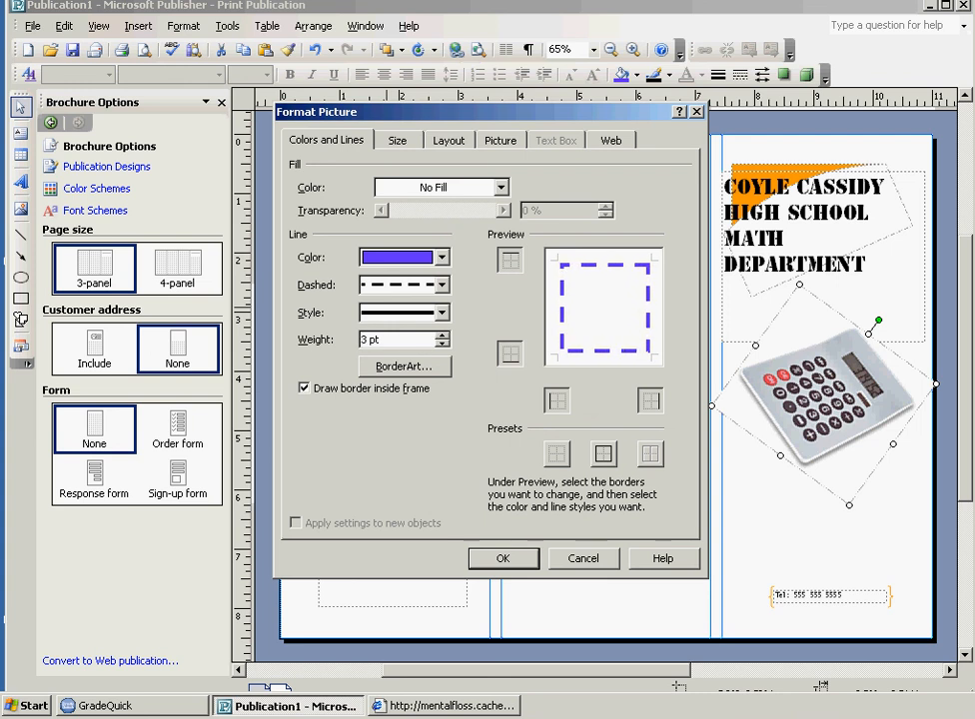
pyautogui.press('Return')
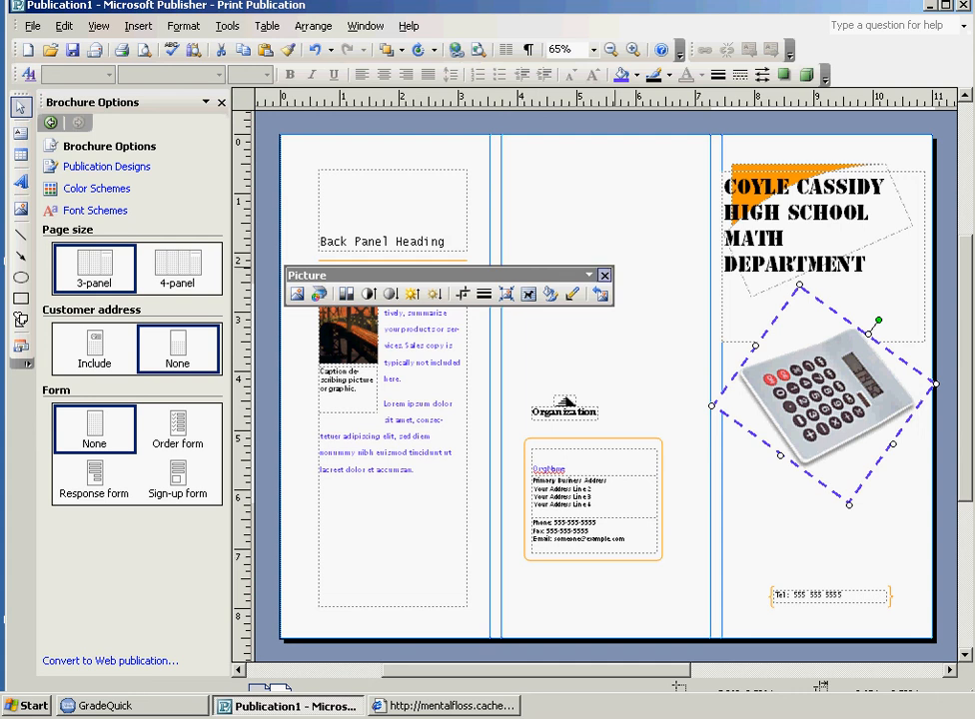
pyautogui.click(603, 275)
pyautogui.click(139, 26)
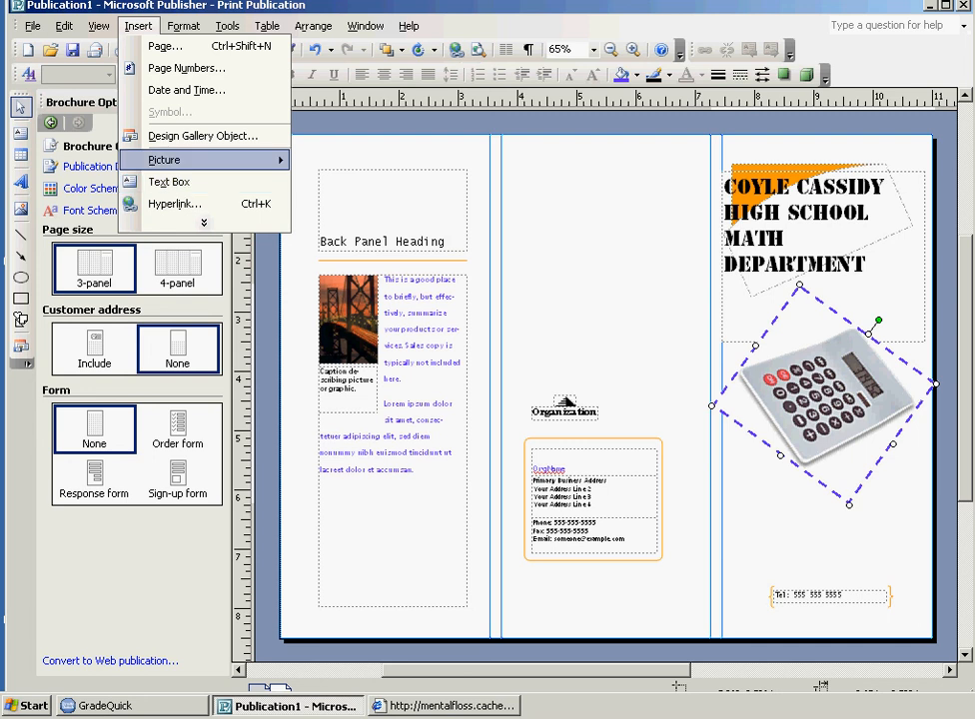
pyautogui.moveTo(165, 160)
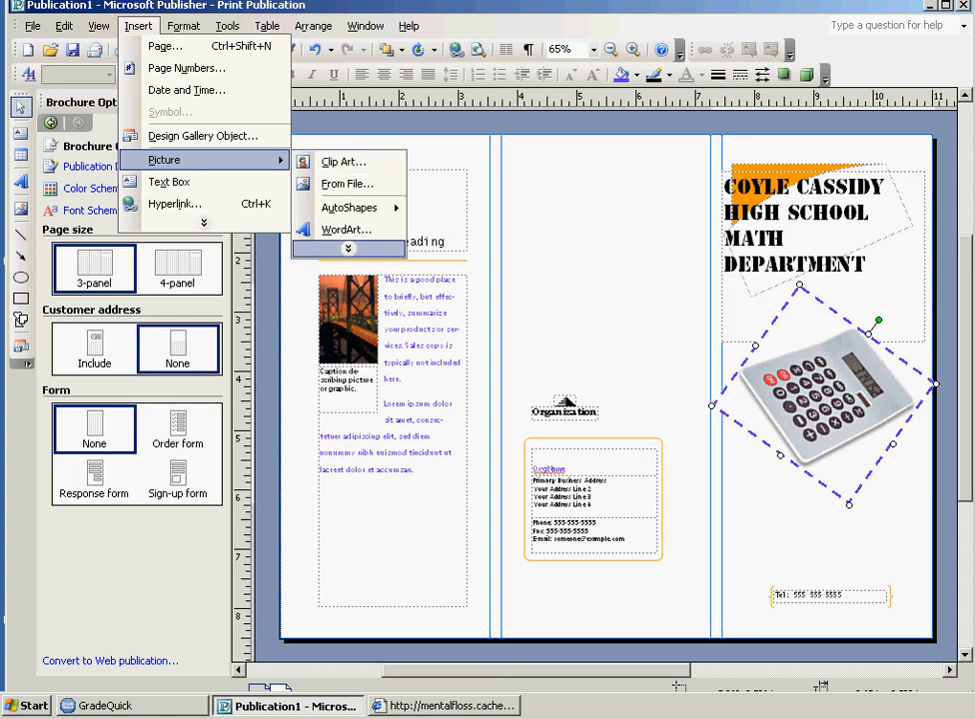
pyautogui.click(620, 299)
pyautogui.click(824, 176)
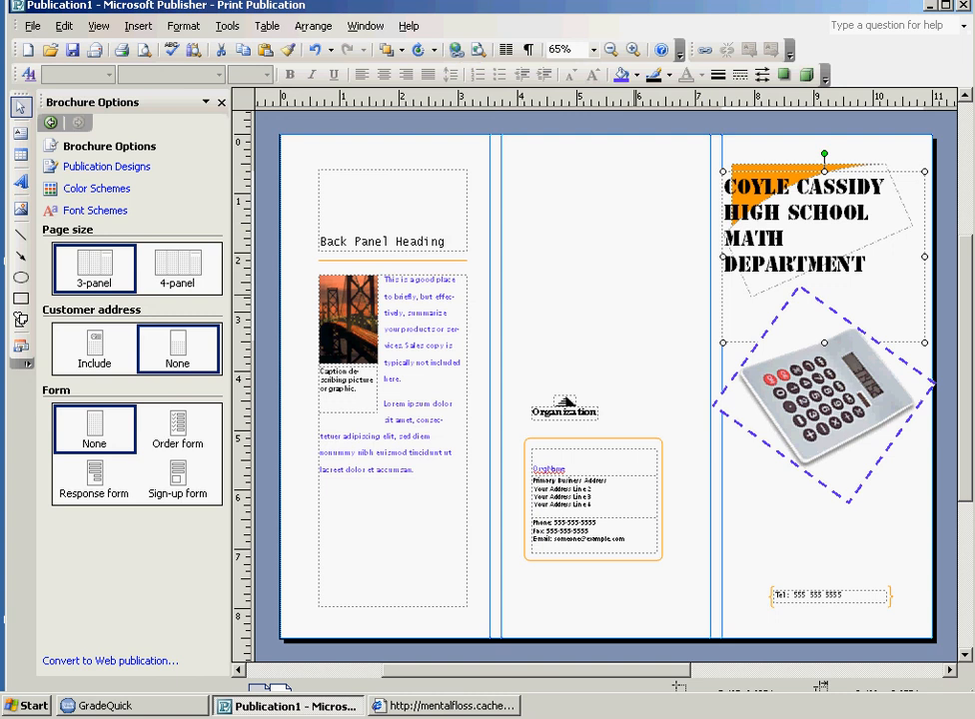